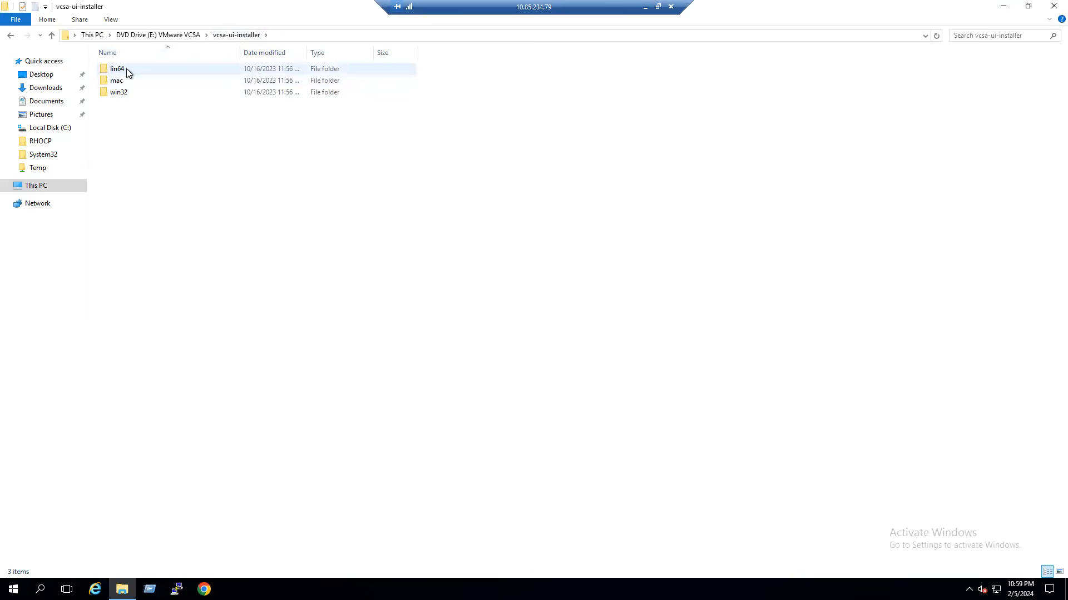
# - Open the UI installer's win32 folder and refresh its listing
pyautogui.click(117, 83)
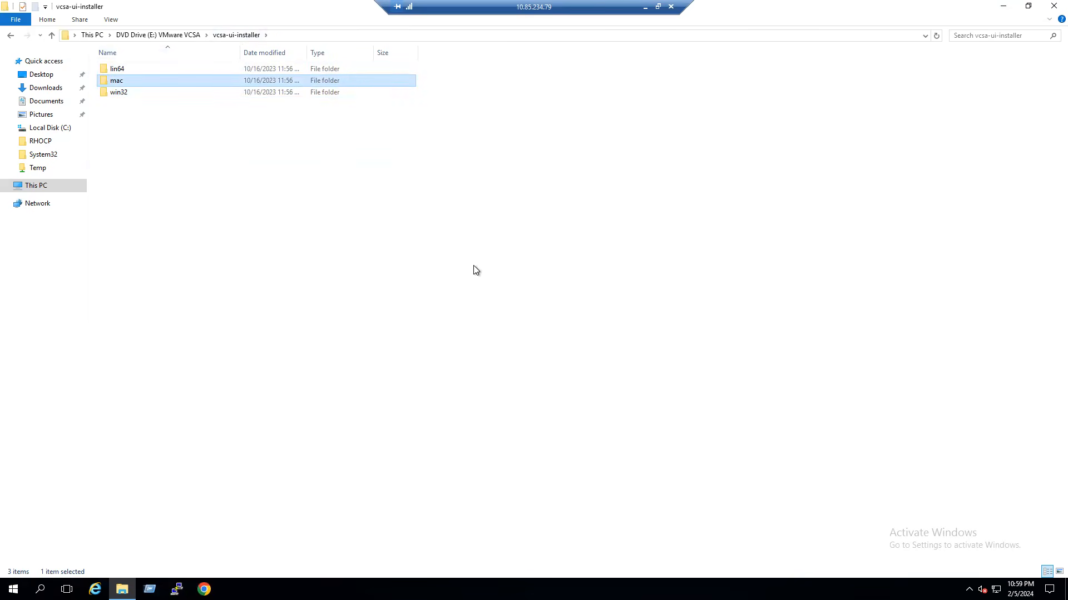
pyautogui.doubleClick(122, 93)
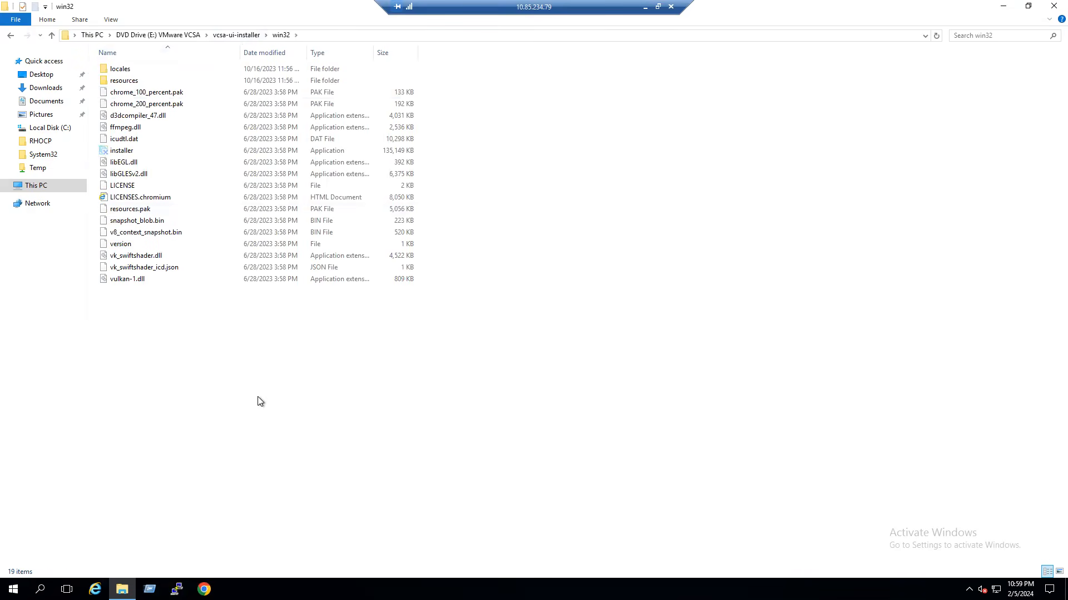
pyautogui.rightClick(335, 353)
pyautogui.click(367, 403)
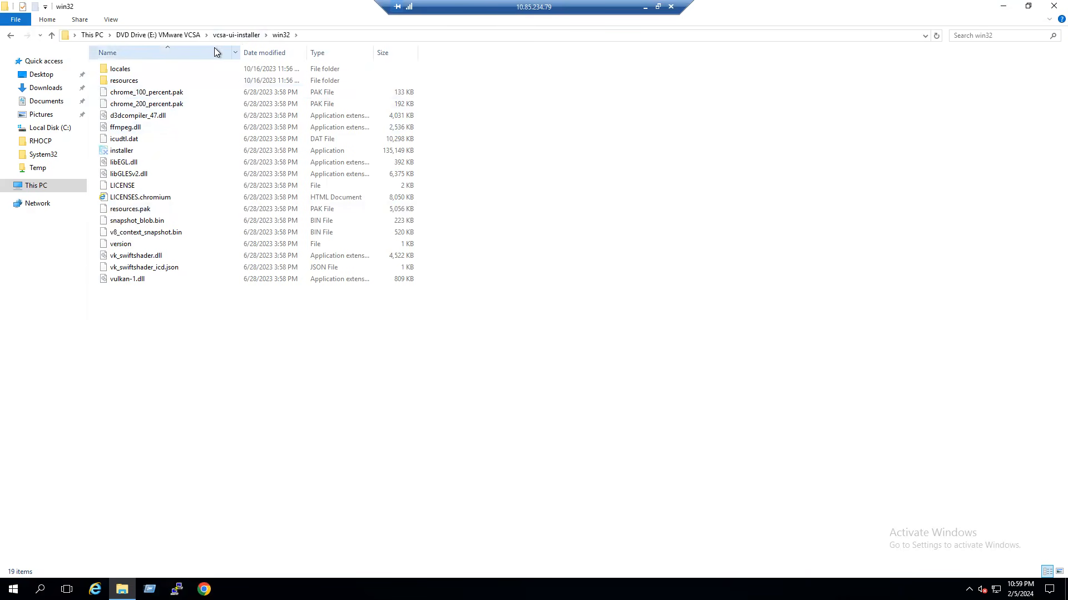
# - Browse the vcsa and ovftool folders, then open vcsa-ui-installer > win32 on the DVD
pyautogui.click(188, 35)
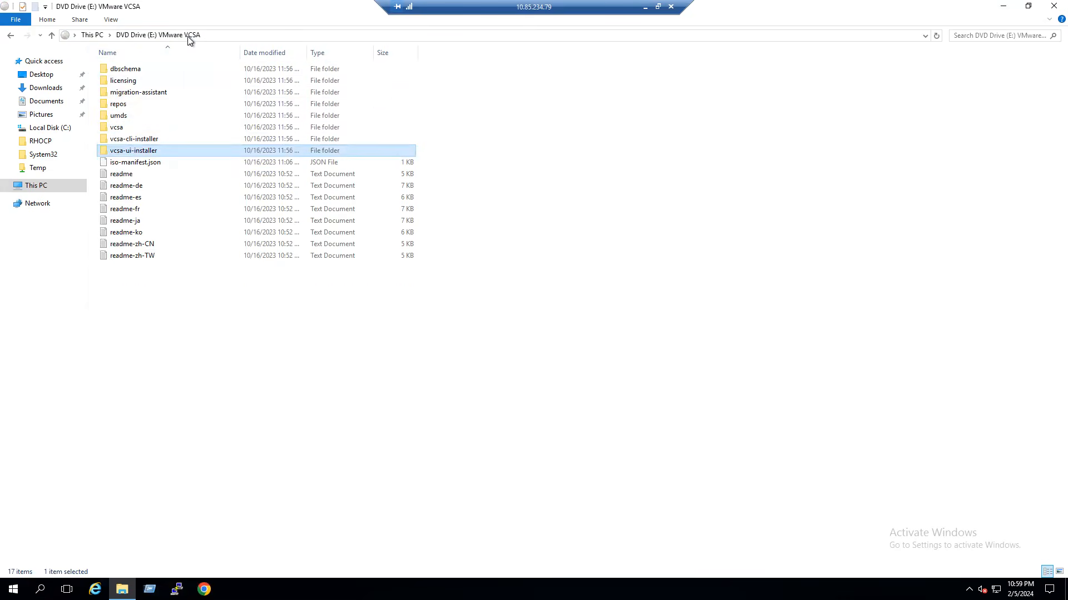
pyautogui.doubleClick(120, 127)
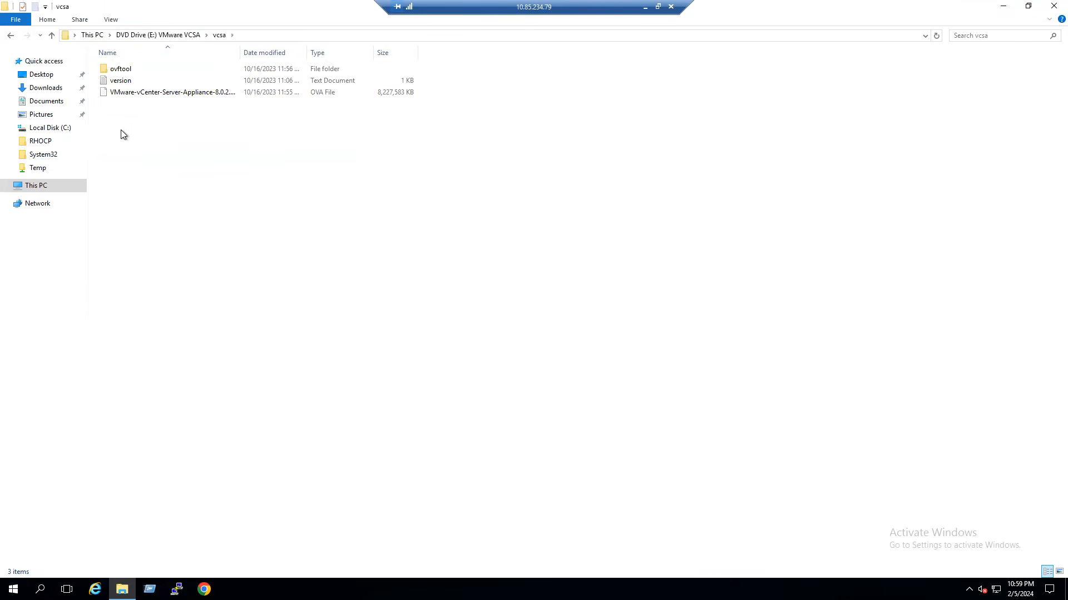
pyautogui.doubleClick(135, 69)
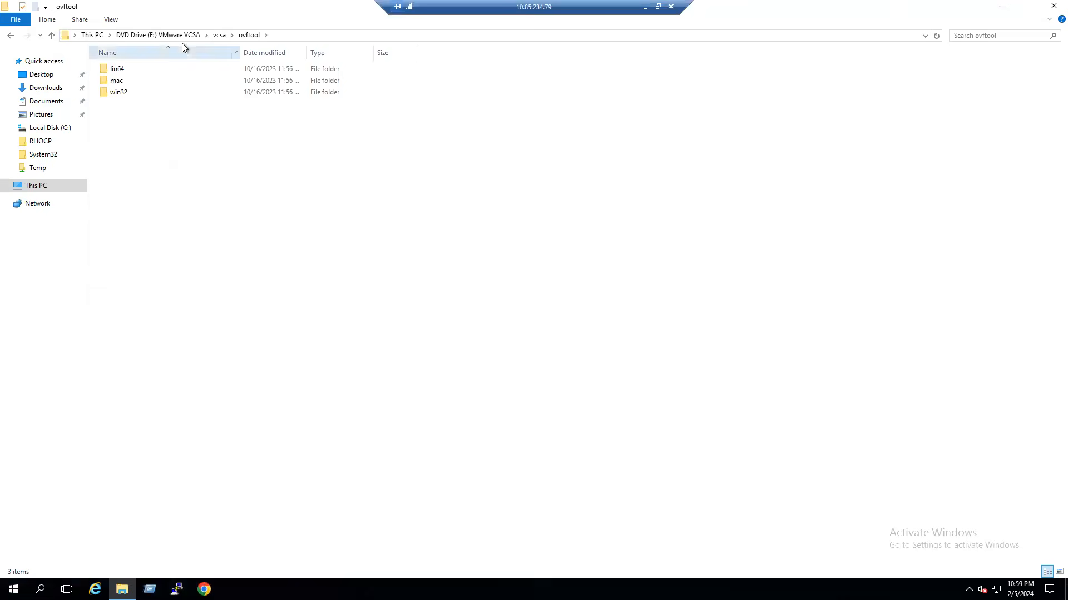
pyautogui.doubleClick(129, 92)
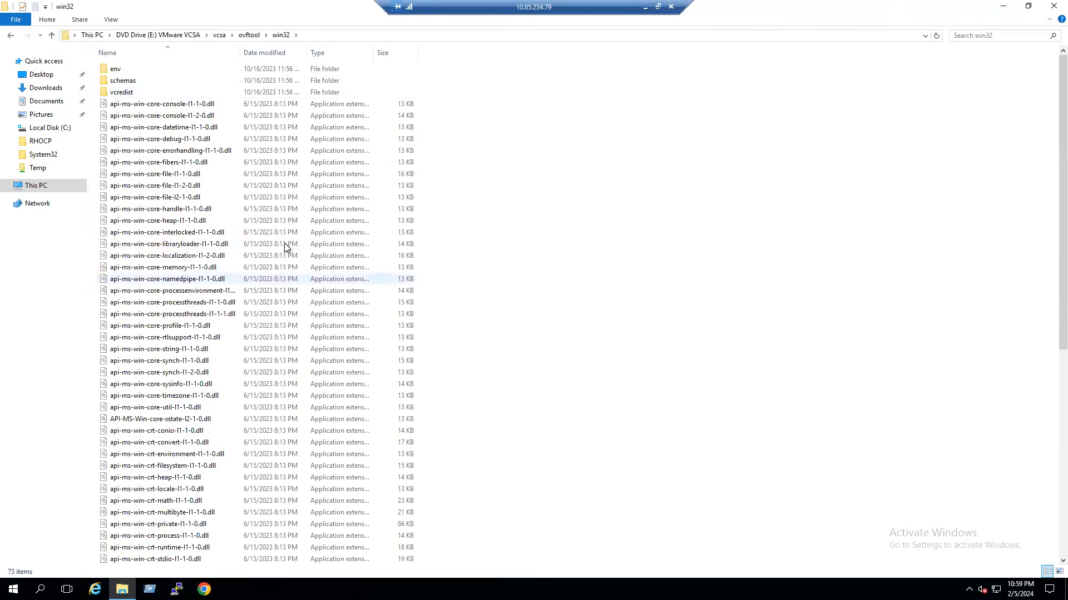
pyautogui.scroll(-10, 300, 167)
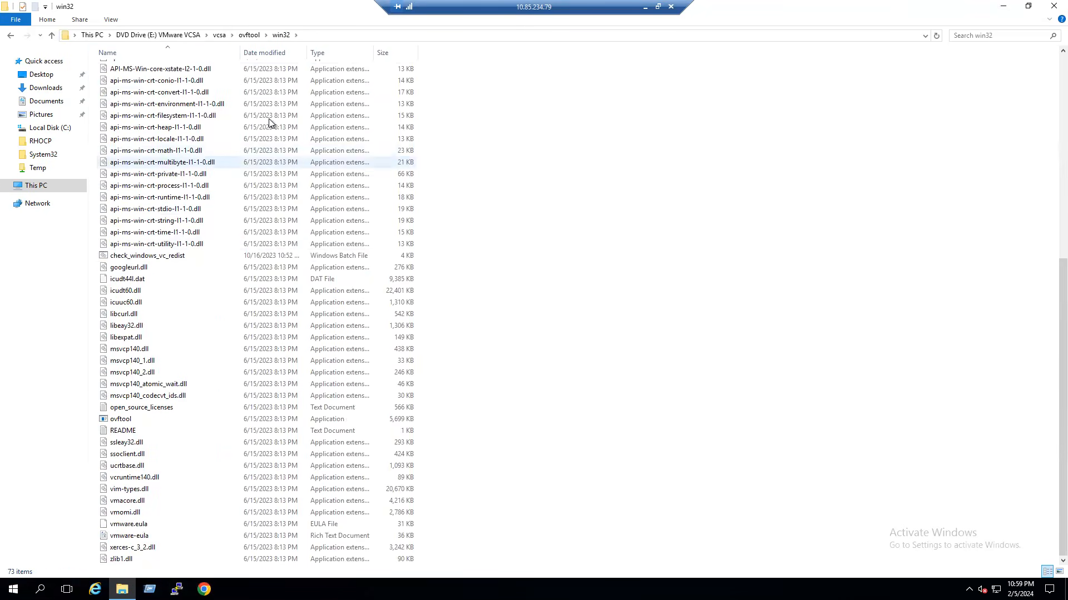
pyautogui.click(219, 35)
pyautogui.click(172, 37)
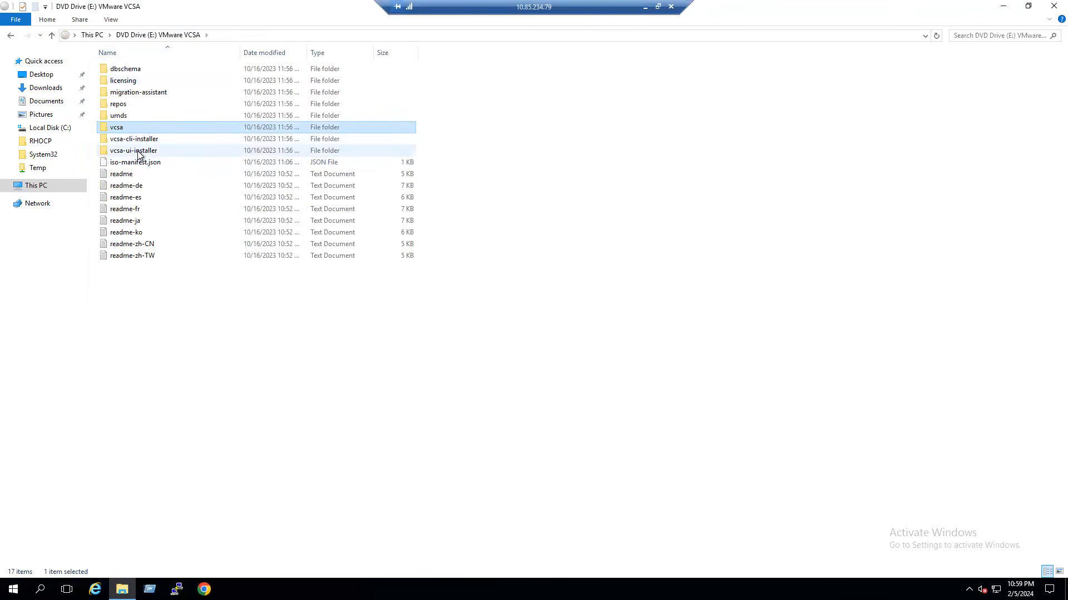
pyautogui.doubleClick(137, 151)
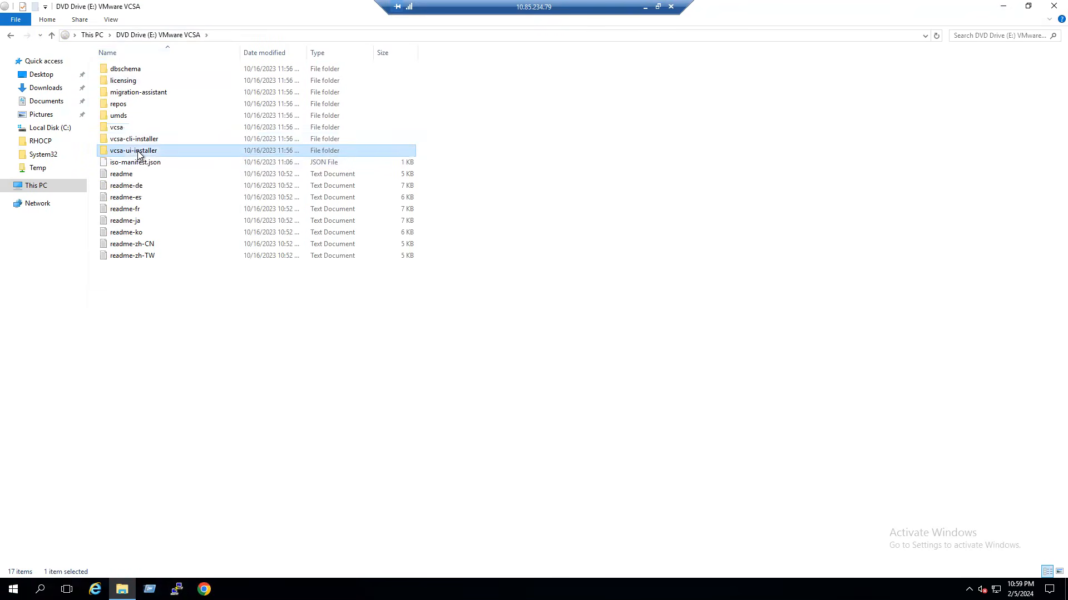
pyautogui.doubleClick(128, 93)
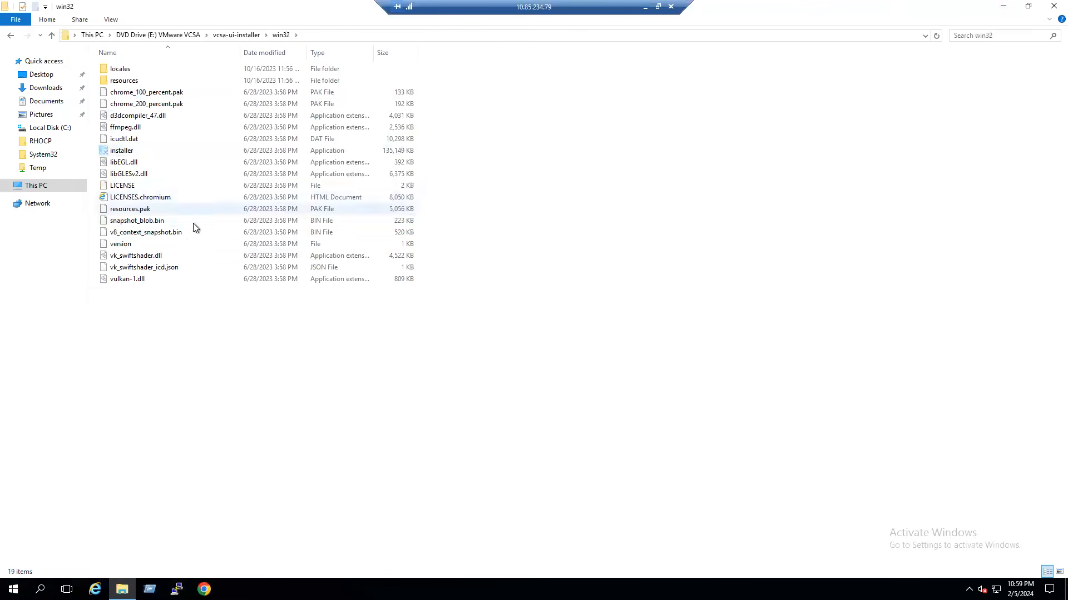
# - Run the vCenter Server 8.0 installer as administrator, approve the UAC prompt, and centre its window
pyautogui.rightClick(119, 154)
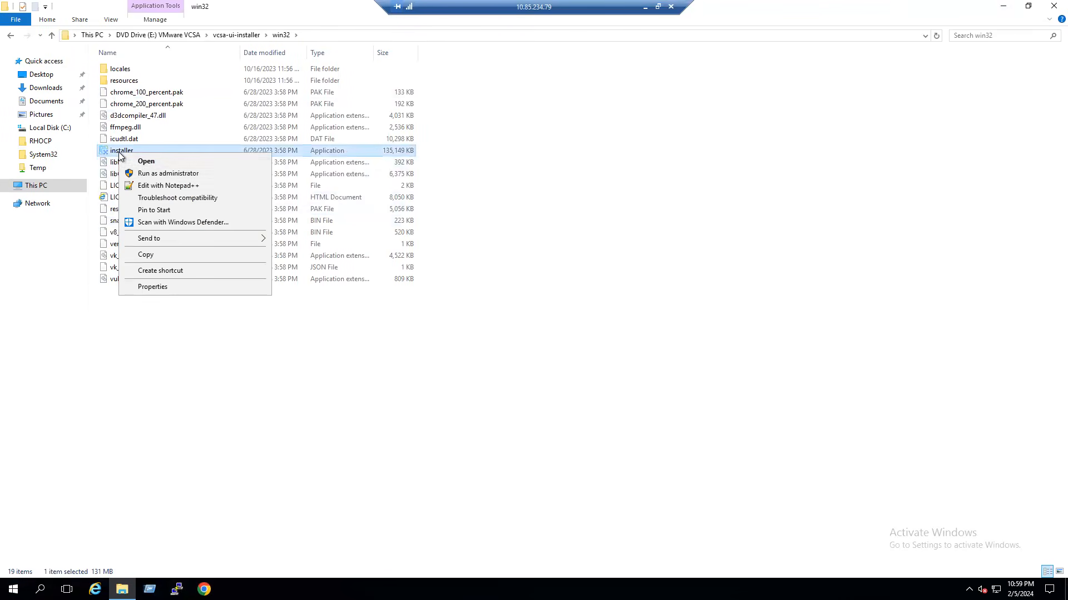
pyautogui.click(145, 172)
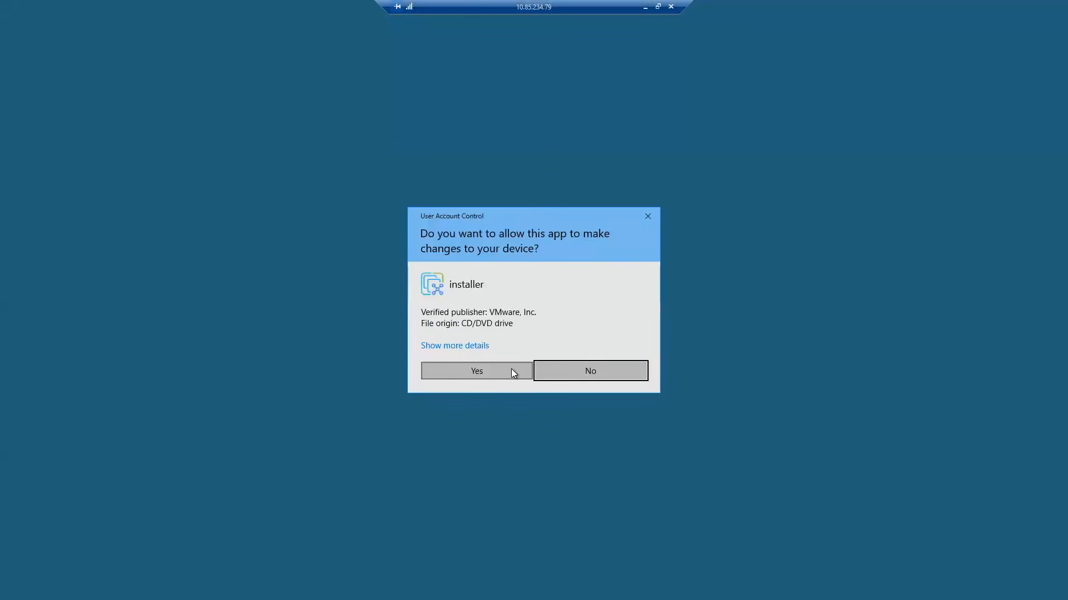
pyautogui.click(499, 373)
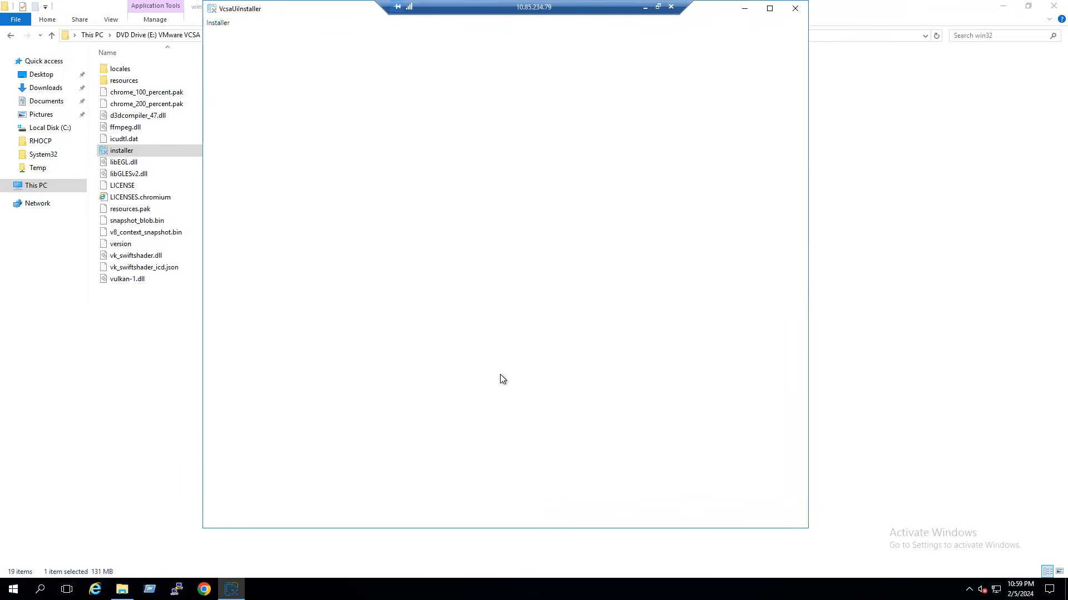
pyautogui.moveTo(328, 11); pyautogui.dragTo(380, 18)
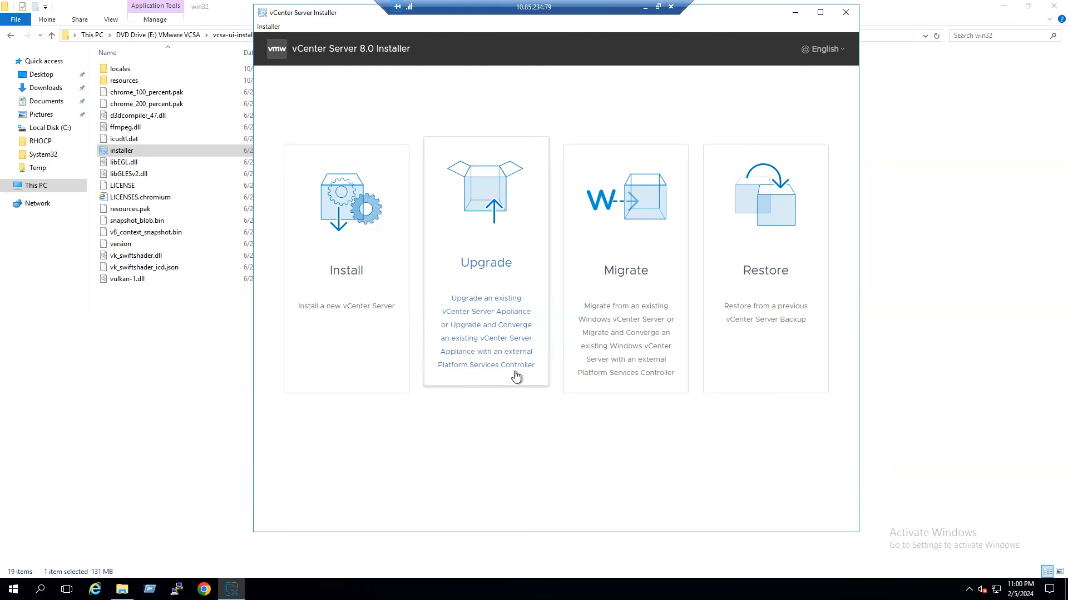
pyautogui.click(204, 589)
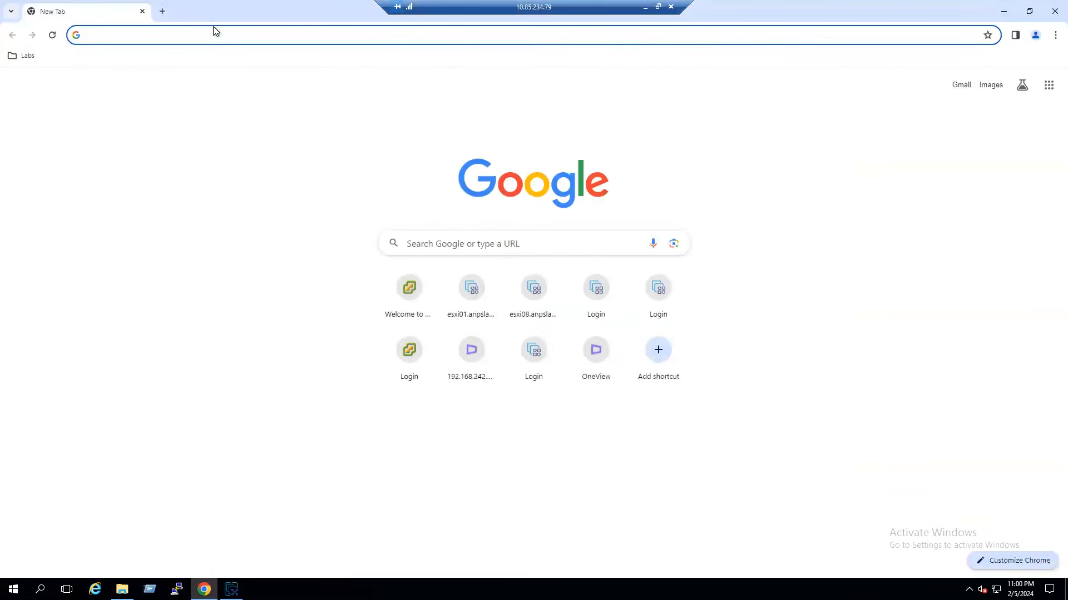
pyautogui.click(212, 32)
pyautogui.write('https://192.168.243.45')
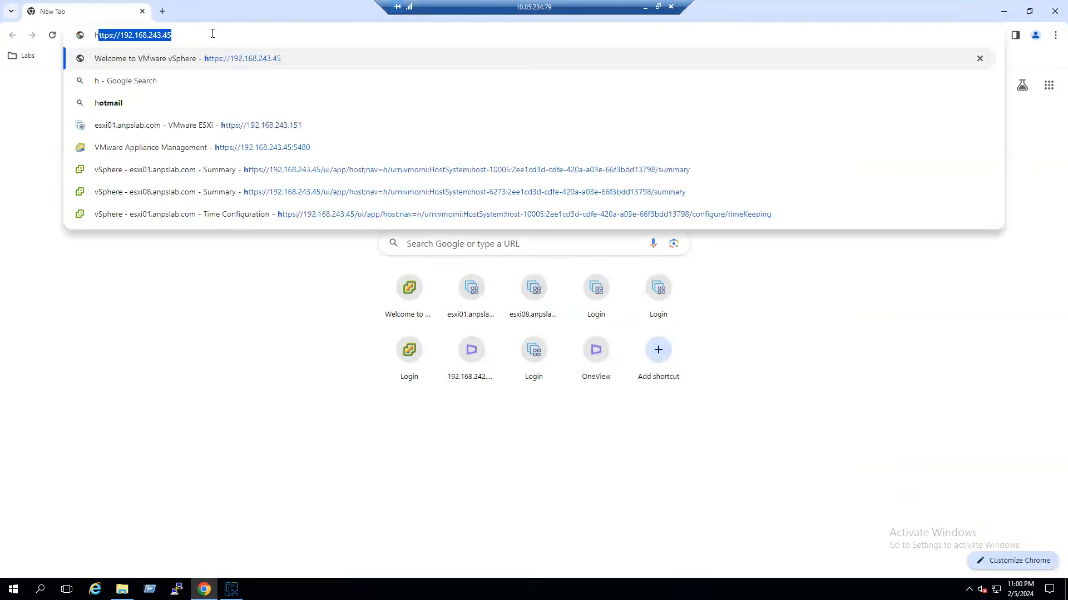
pyautogui.write(':')
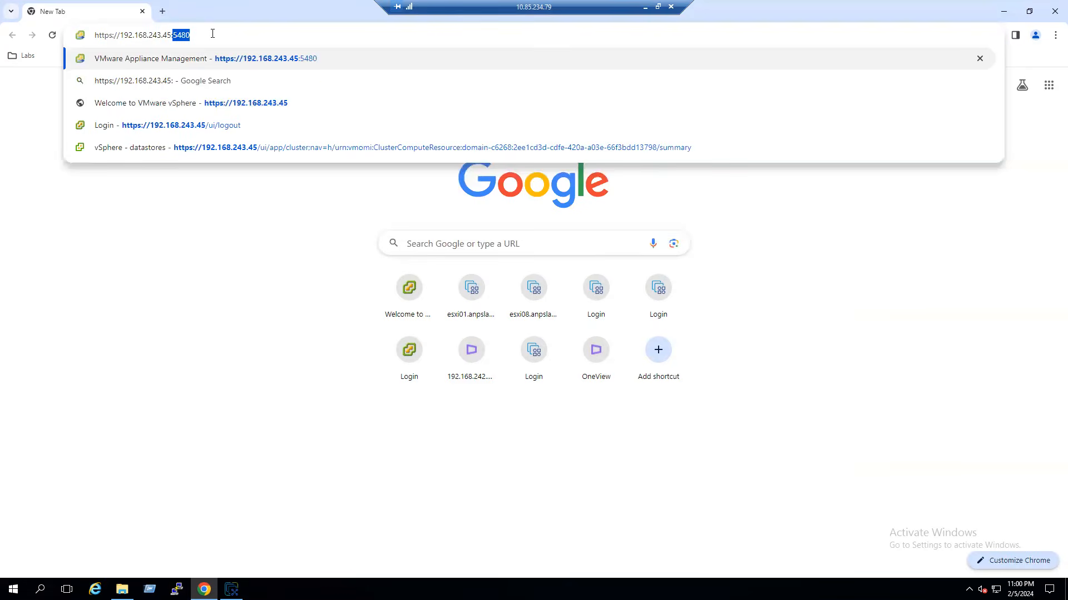
pyautogui.write('5480')
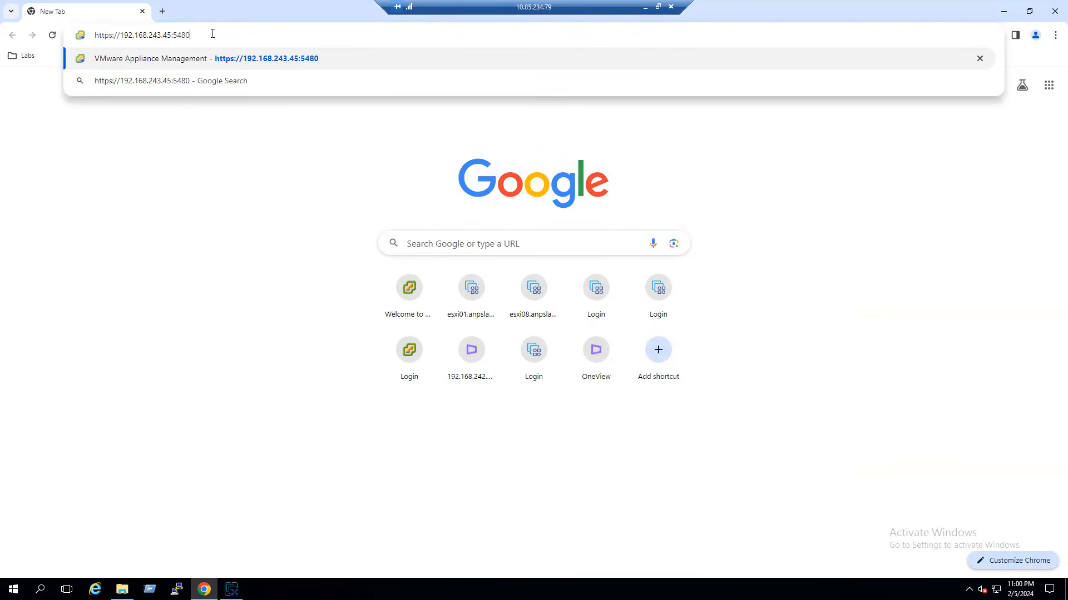
pyautogui.press('Return')
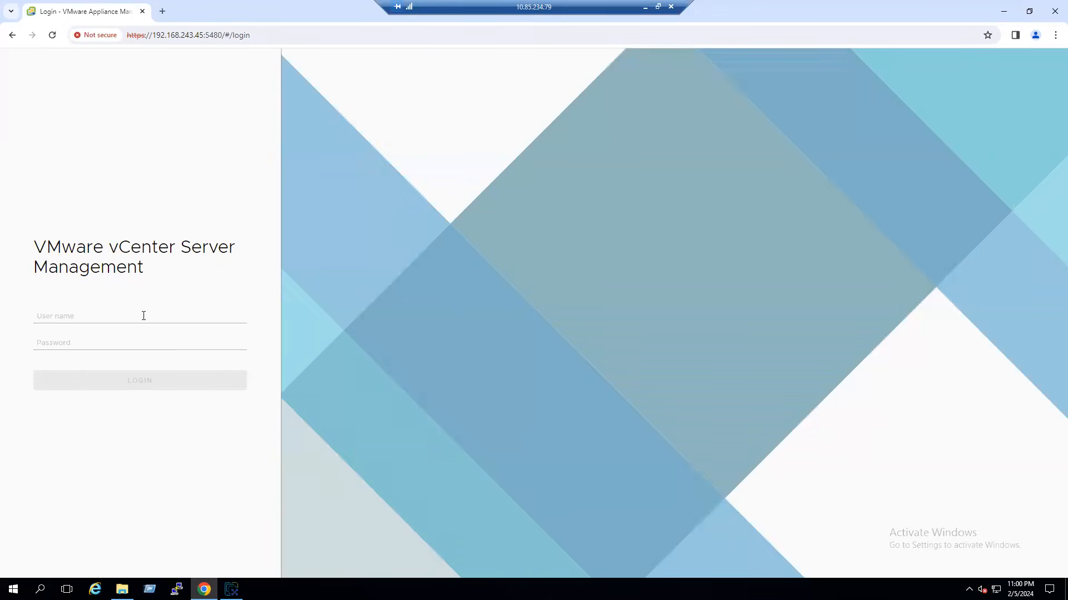
pyautogui.click(143, 316)
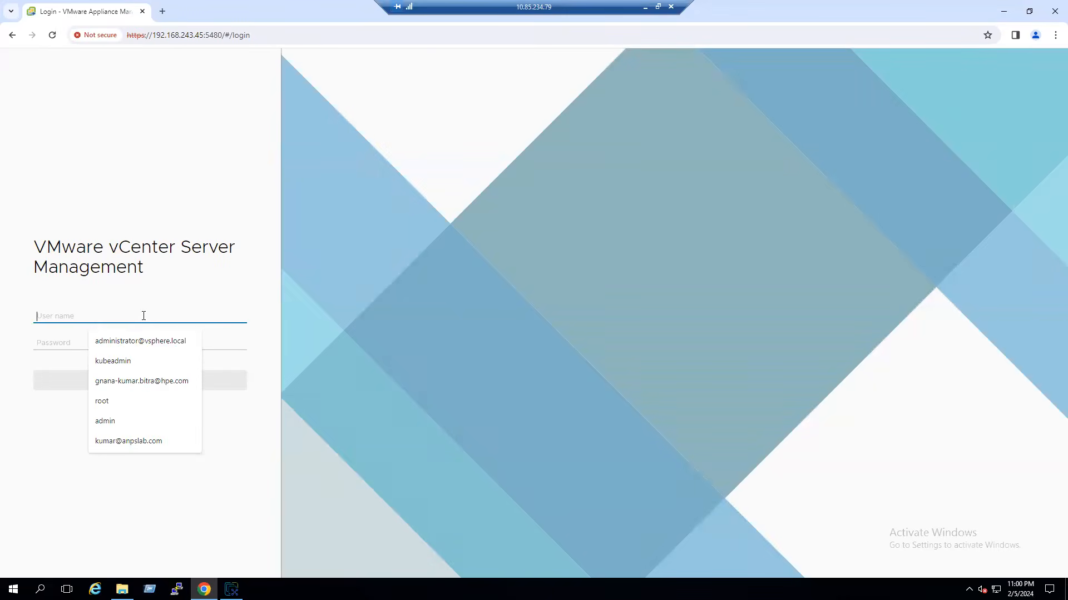
pyautogui.write('root')
pyautogui.press('Tab')
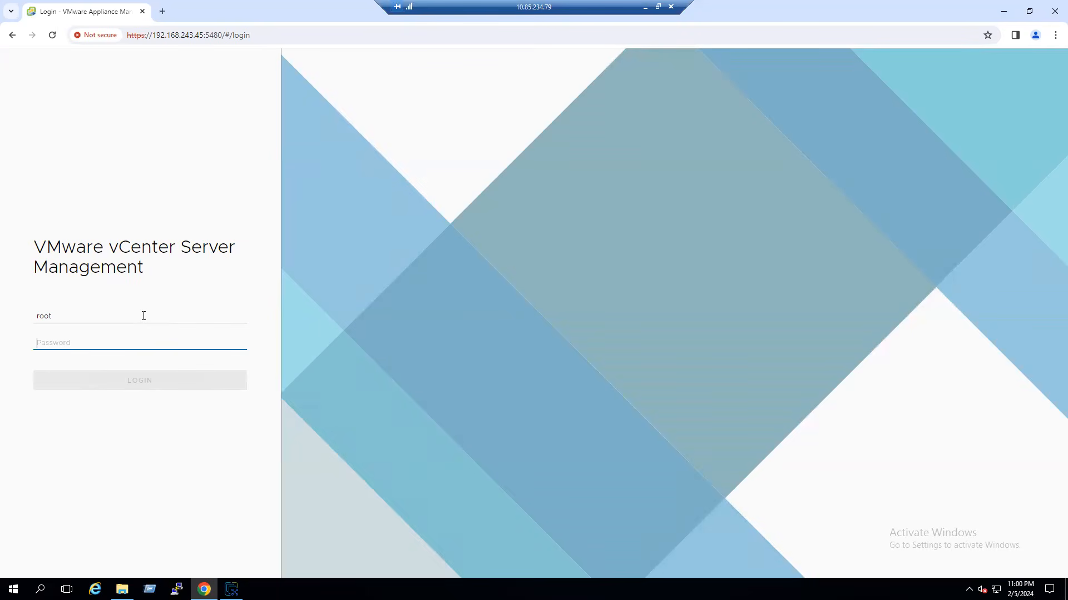
pyautogui.write('•••••••')
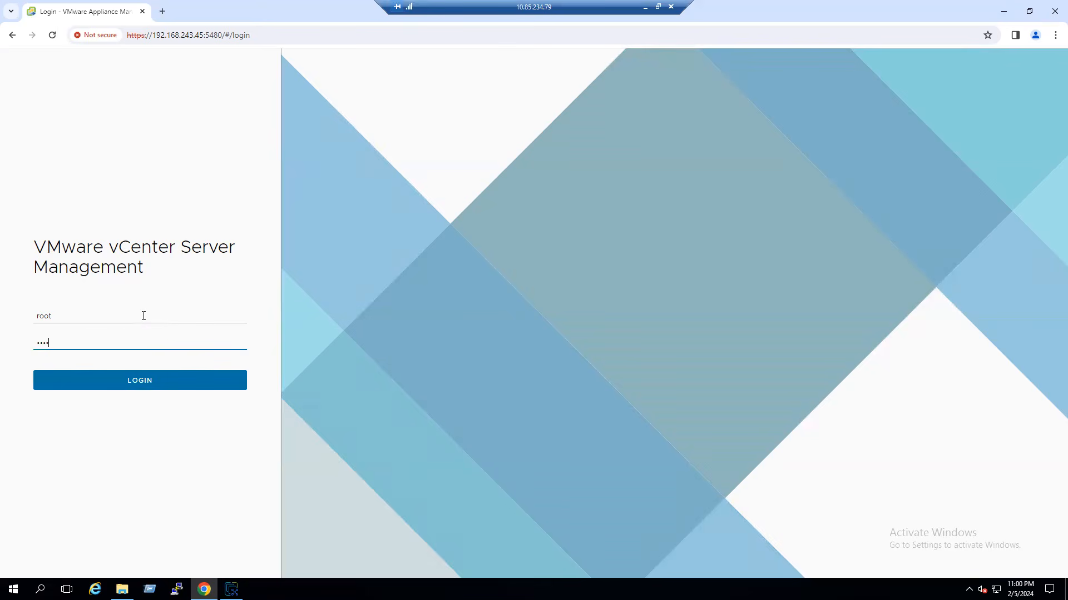
pyautogui.write('•••')
pyautogui.press('Return')
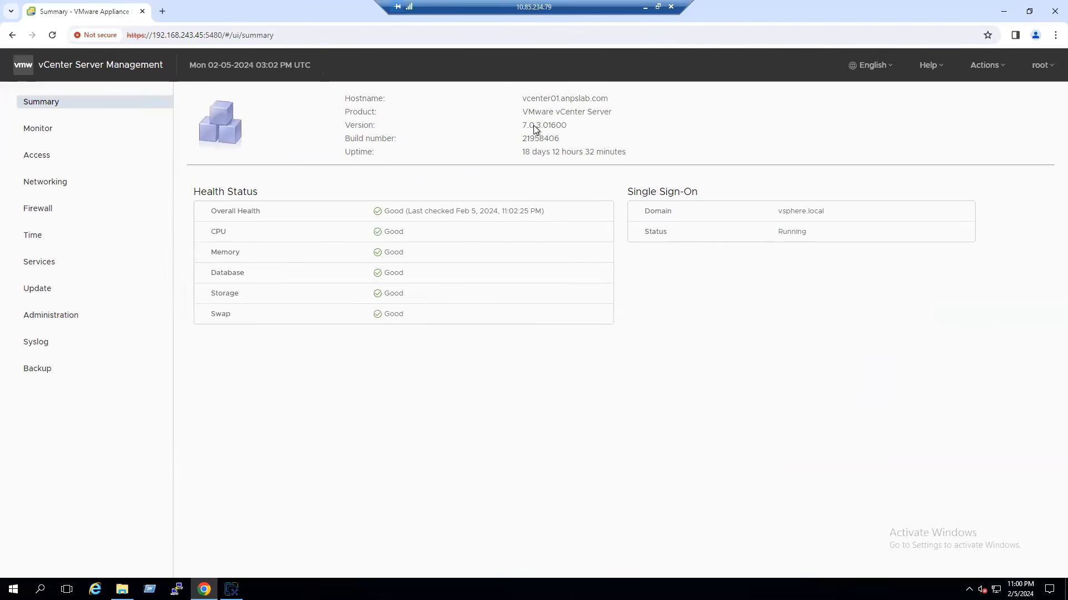
# - Check the appliance version 7.0.3.01600 on the summary, then log out
pyautogui.moveTo(522, 130); pyautogui.dragTo(536, 130)
pyautogui.click(522, 129)
pyautogui.moveTo(581, 131); pyautogui.dragTo(499, 131)
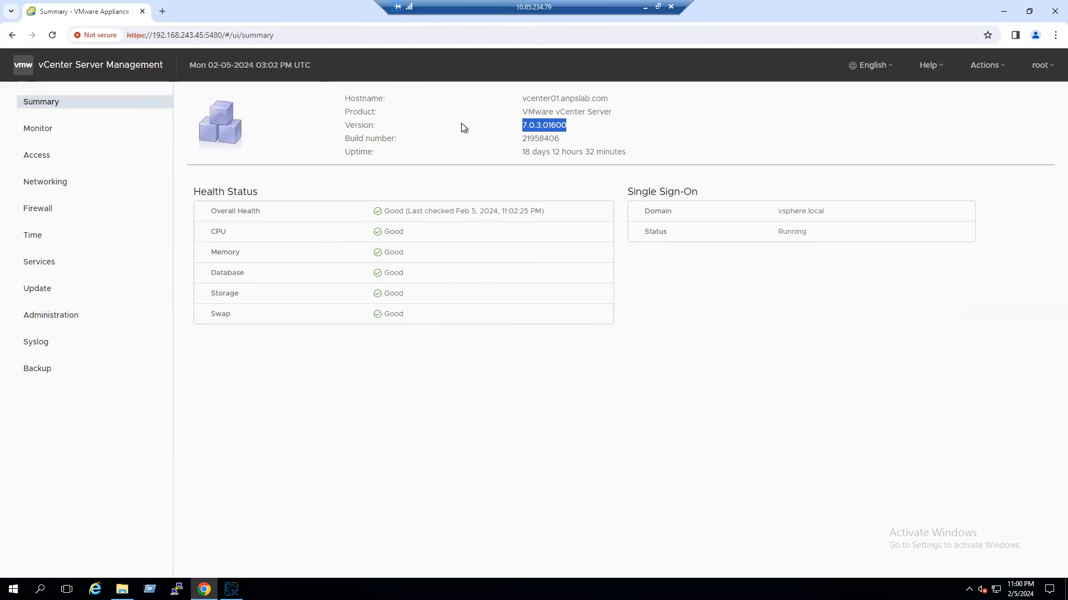
pyautogui.click(567, 133)
pyautogui.click(1039, 65)
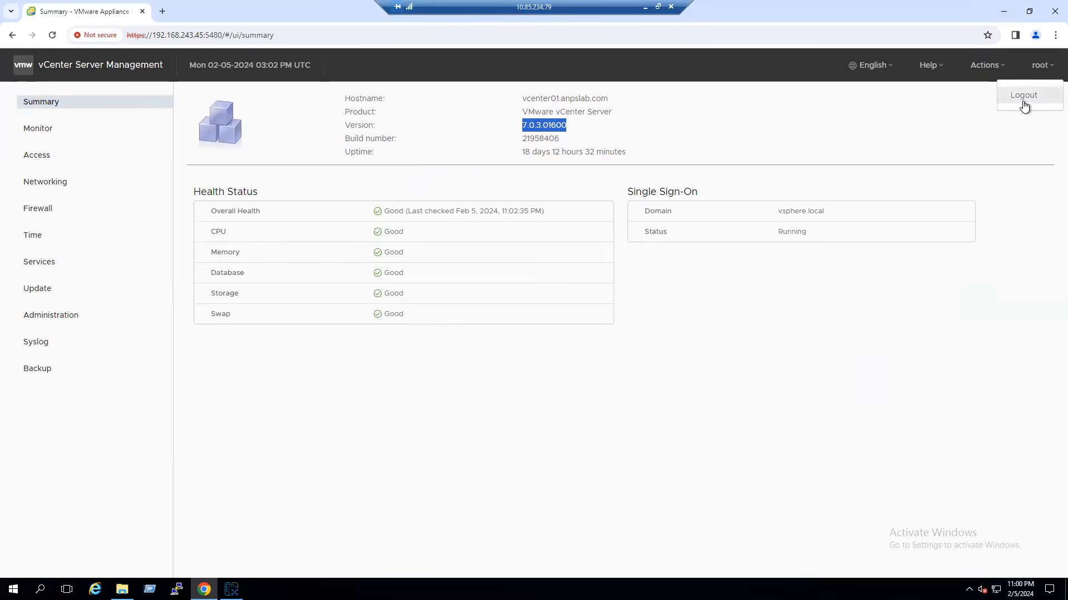
pyautogui.click(1023, 96)
# - Close the browser and start an Upgrade in the installer, past the introduction
pyautogui.click(1055, 12)
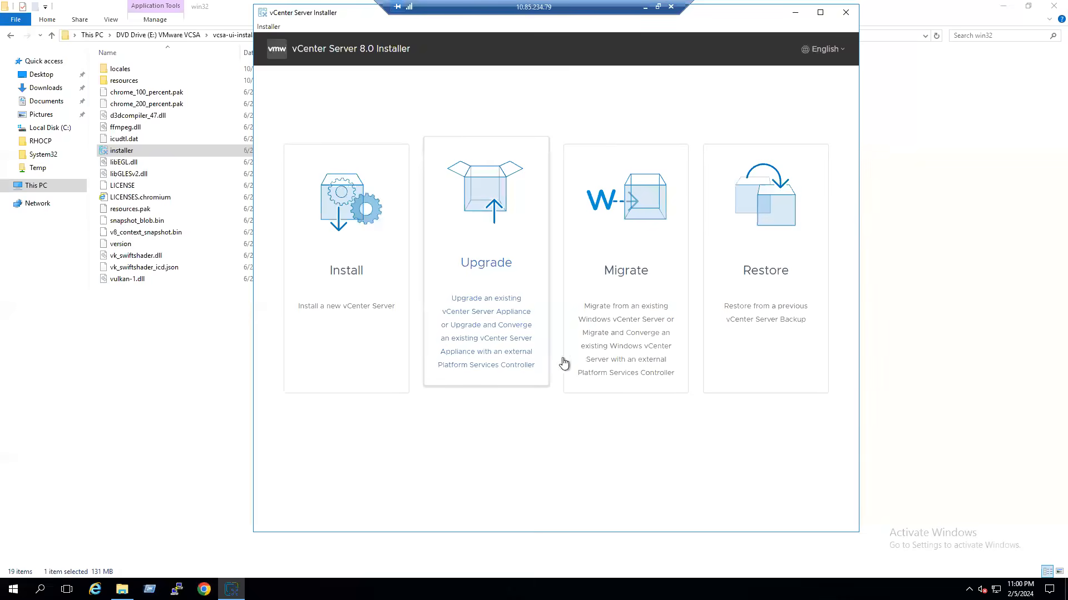
pyautogui.click(490, 290)
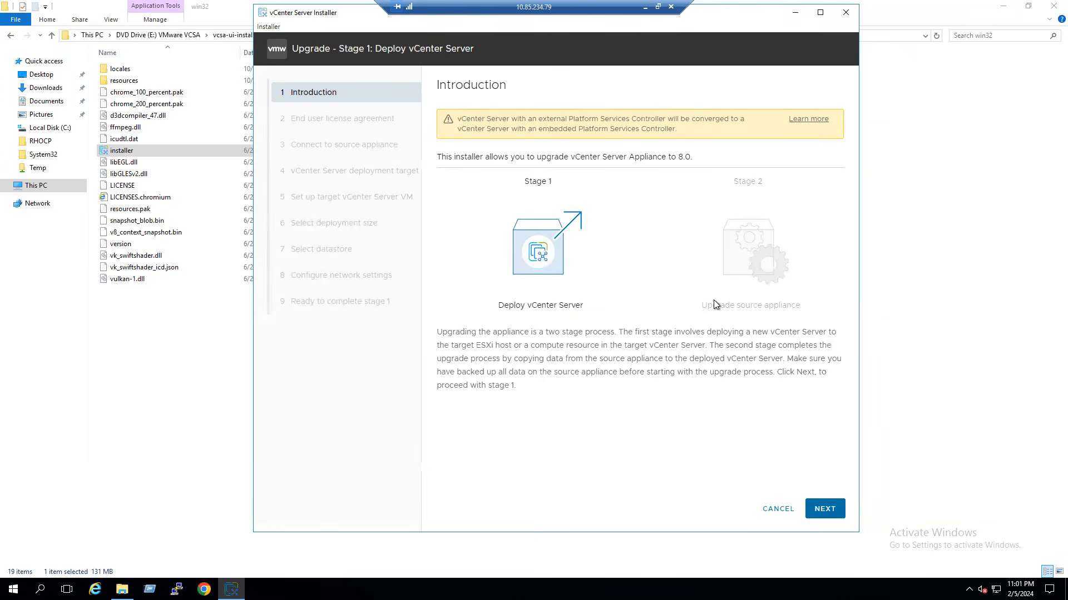
pyautogui.click(825, 515)
# - Accept the licence terms and connect to source appliance 192.168.243.45
pyautogui.click(523, 313)
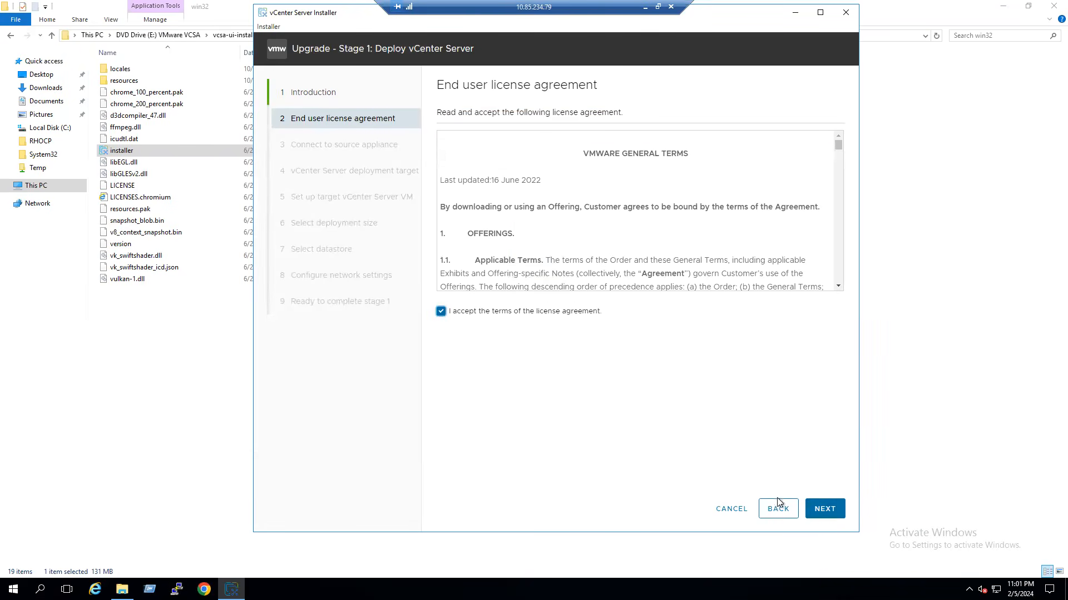
pyautogui.click(824, 508)
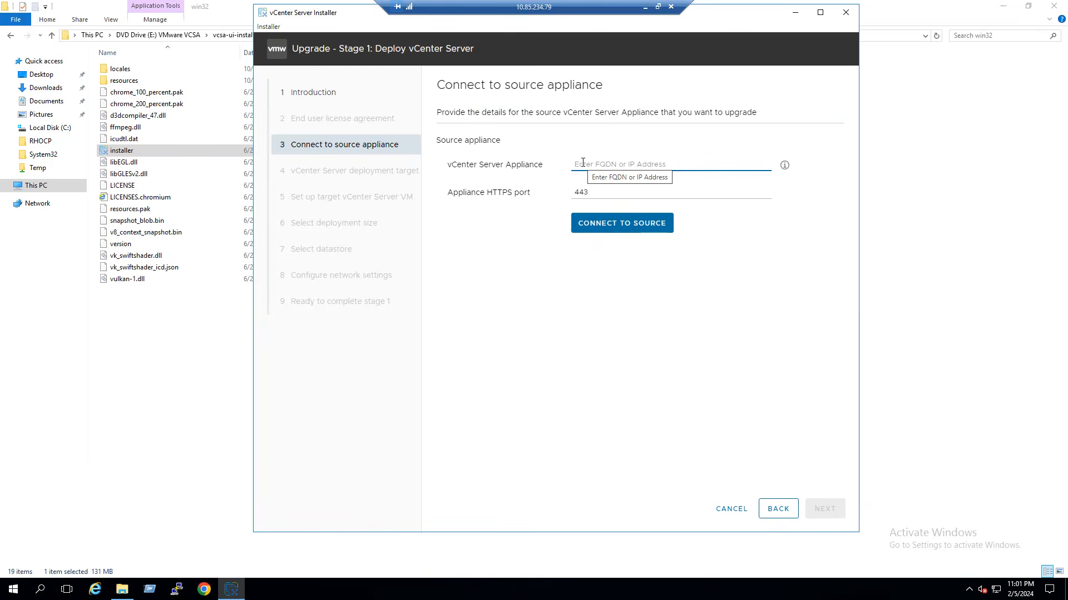
pyautogui.write('19')
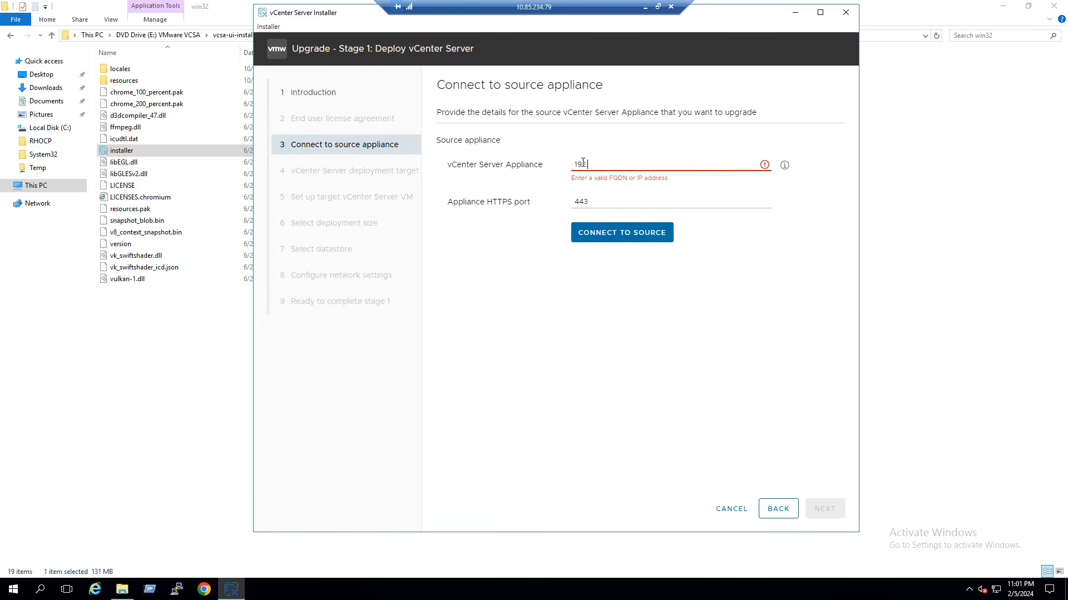
pyautogui.write('2.168.243.45')
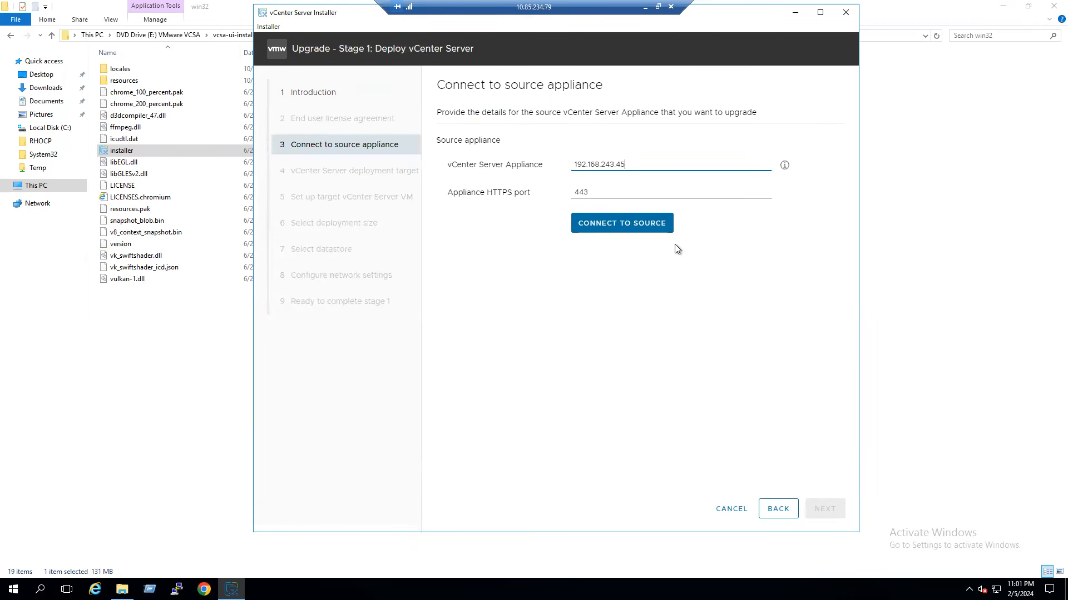
pyautogui.click(636, 231)
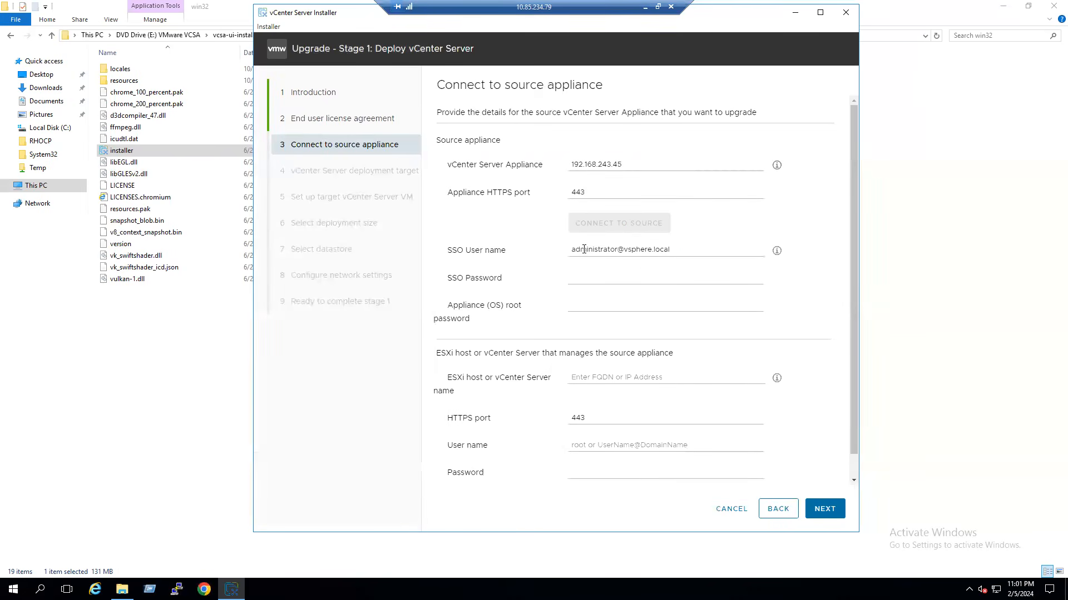
# - Enter the source appliance's SSO password and root password
pyautogui.click(609, 278)
pyautogui.write('••••••••••••')
pyautogui.press('Tab')
pyautogui.write('••••••••••')
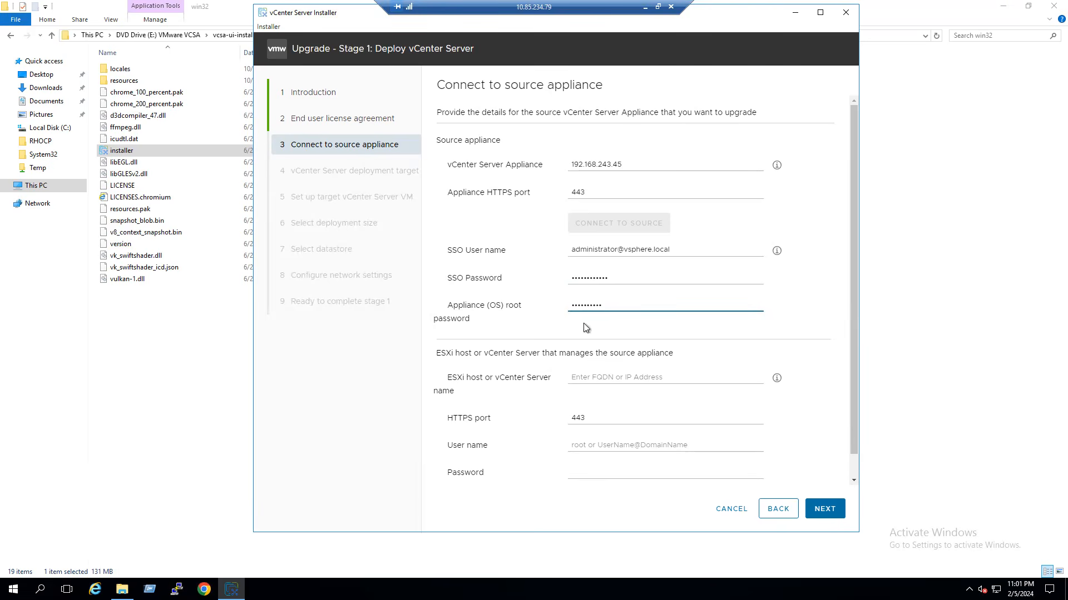
# - Enter the managing ESXi host address and the host user name root
pyautogui.click(624, 379)
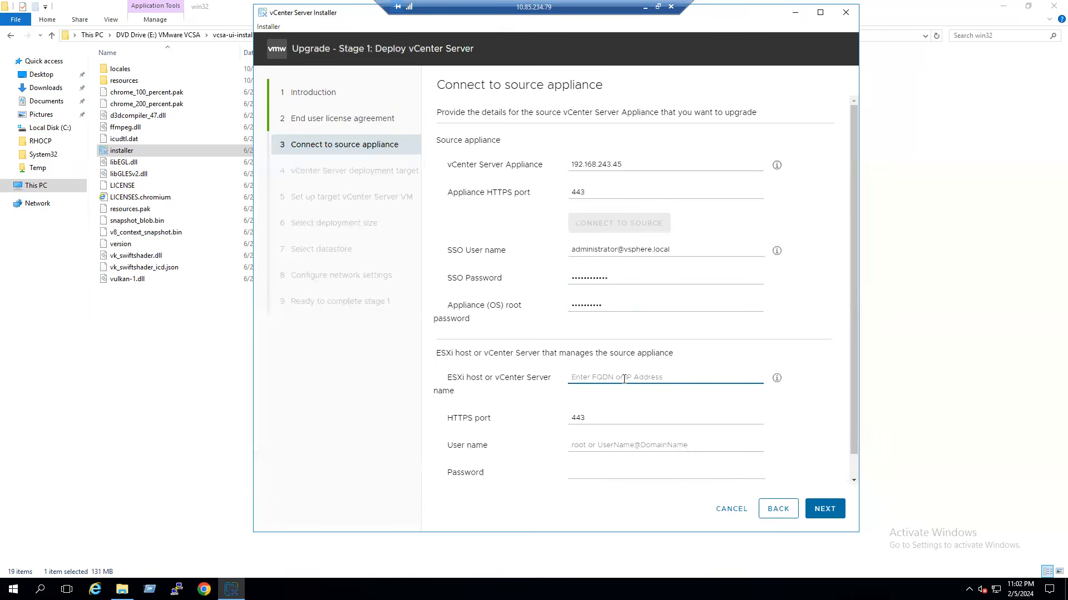
pyautogui.write('192.168.243.')
pyautogui.write('8')
pyautogui.press('BackSpace')
pyautogui.write('9')
pyautogui.scroll(-1, 645, 443)
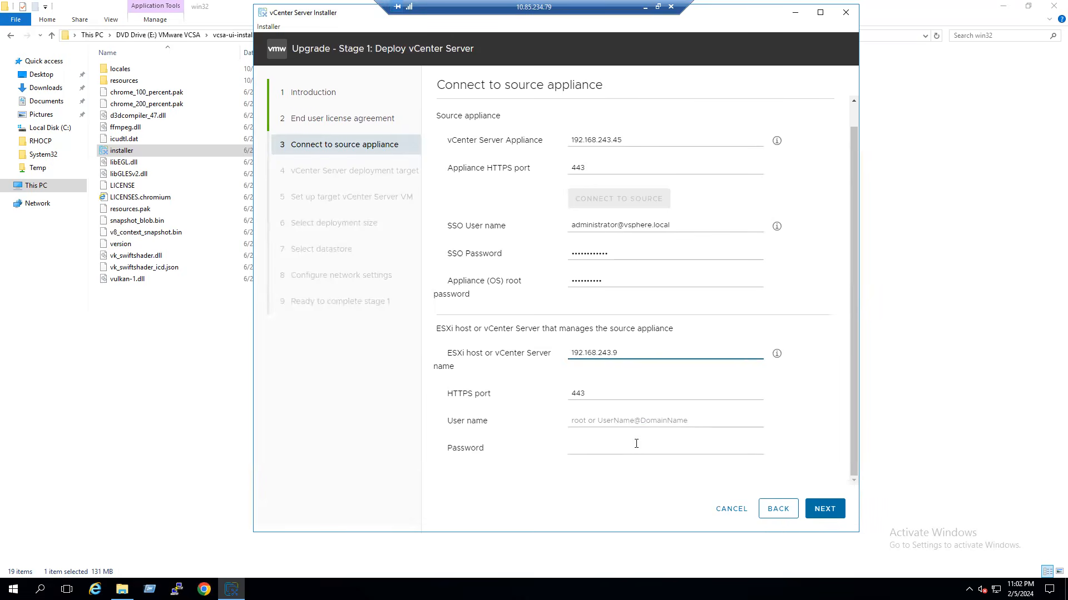
pyautogui.click(635, 421)
pyautogui.write('root')
pyautogui.press('Tab')
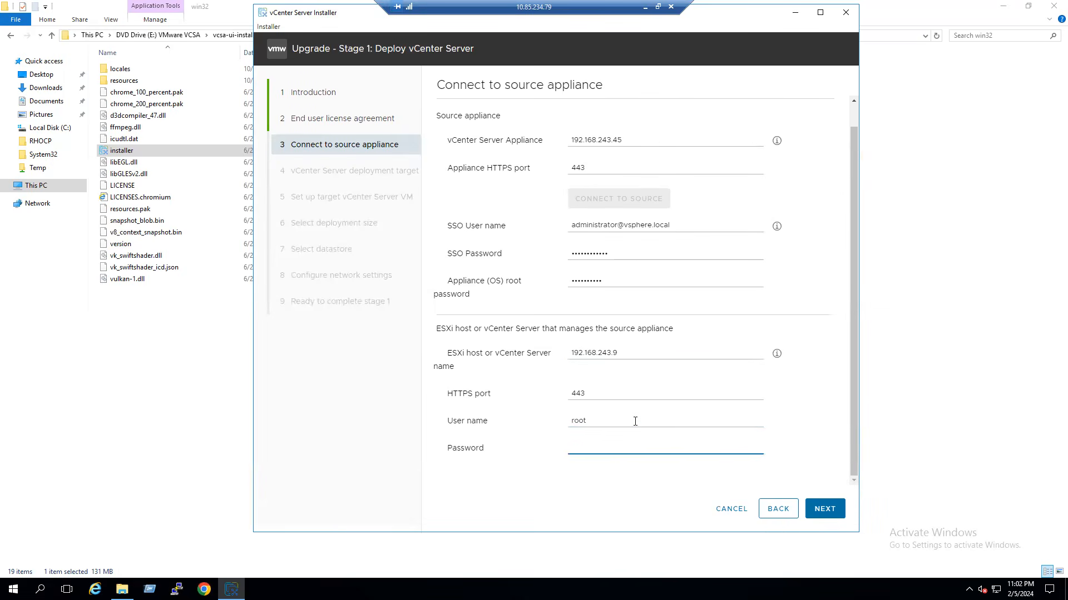
pyautogui.write('VM')
pyautogui.press('BackSpace')
# - Correct the ESXi host to 192.168.243.151 and enter the host password
pyautogui.click(635, 355)
pyautogui.press('BackSpace')
pyautogui.write('151')
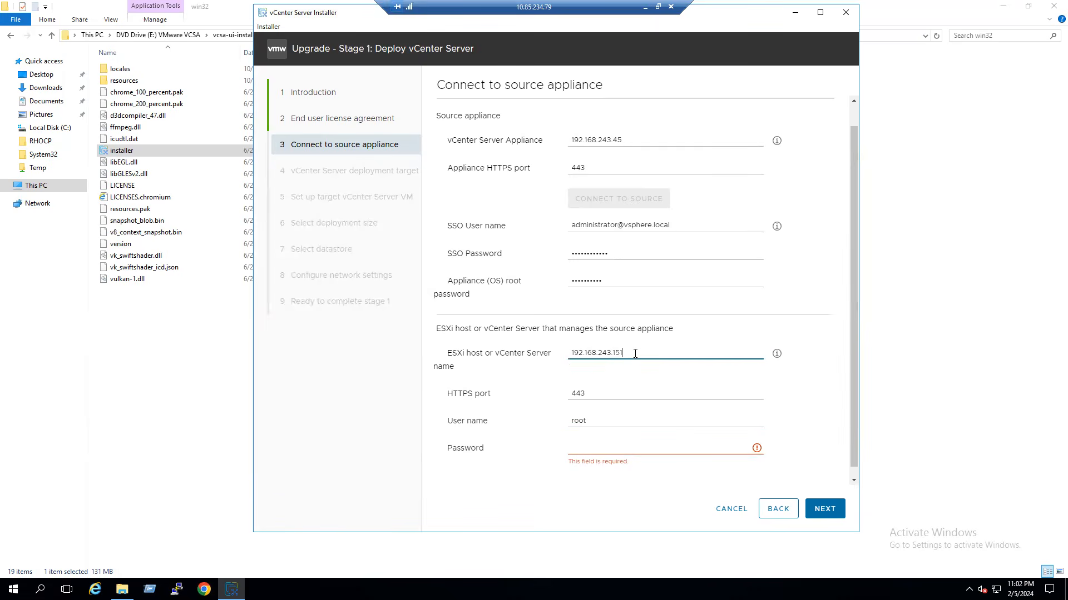
pyautogui.click(607, 443)
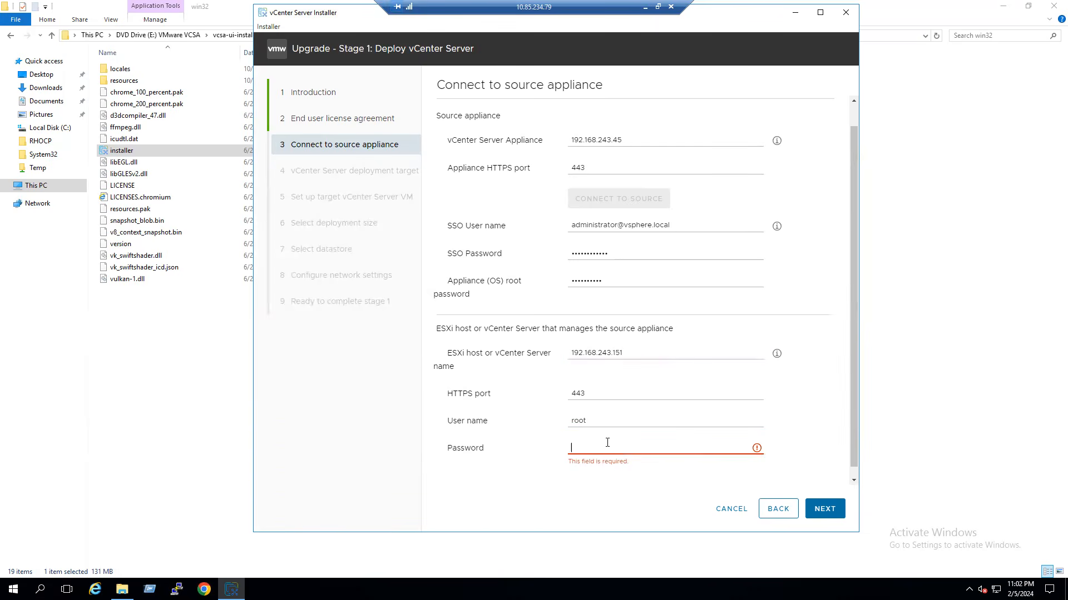
pyautogui.write('••')
pyautogui.write('VMware1!')
# - Submit the source details twice, accepting certificate warnings, and review the 'Unable to find the source appliance' error
pyautogui.click(821, 509)
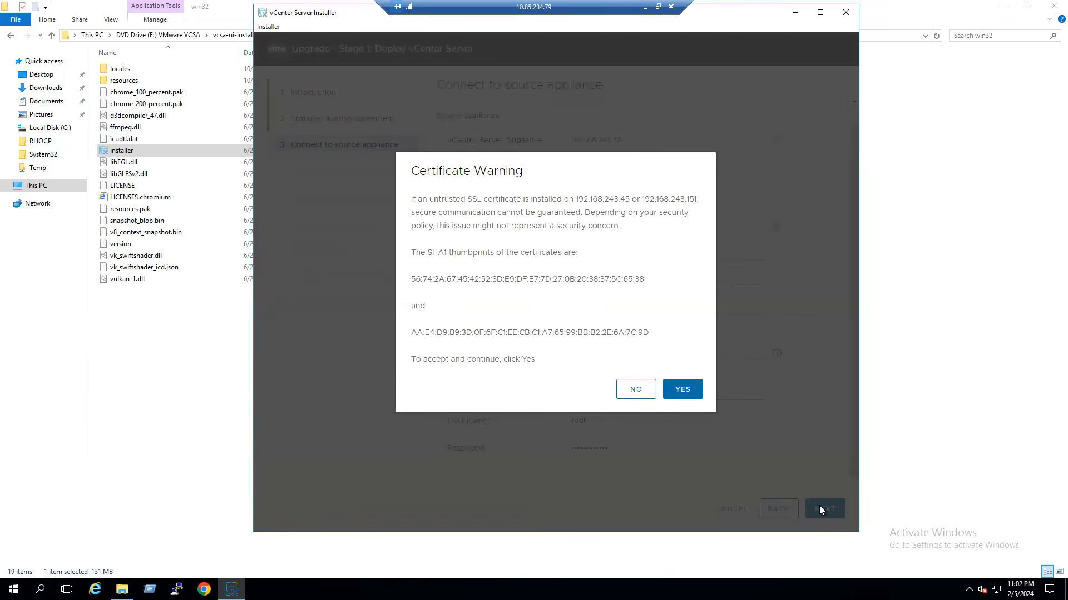
pyautogui.click(693, 393)
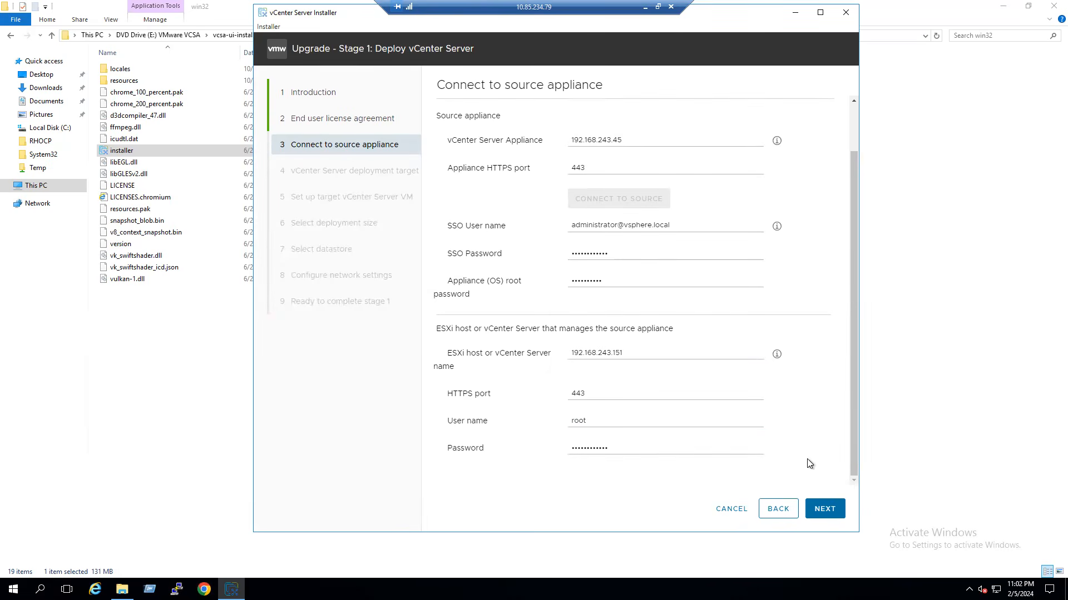
pyautogui.click(825, 510)
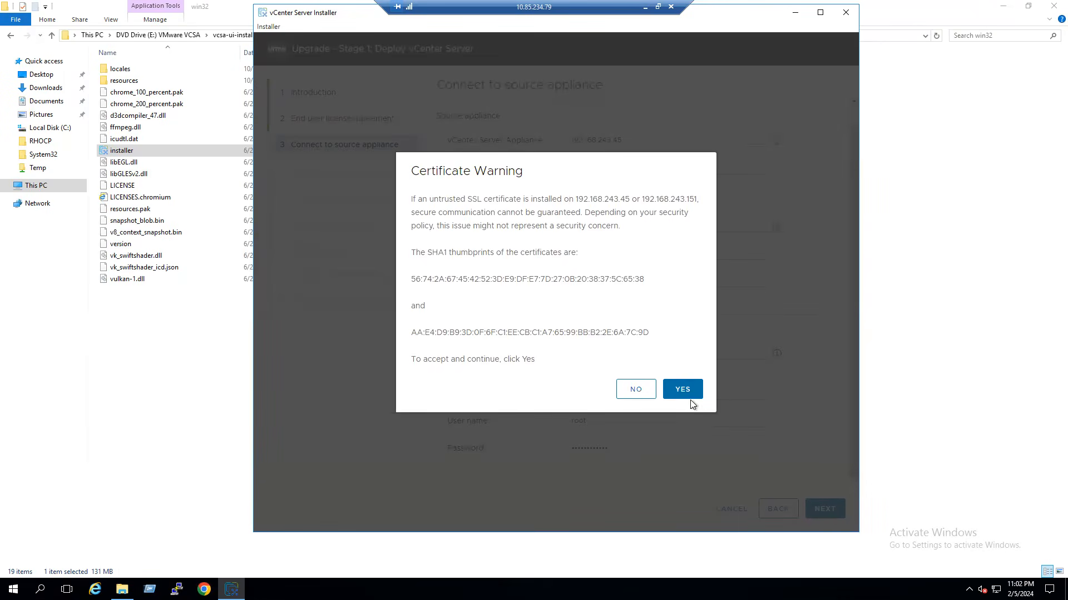
pyautogui.click(686, 394)
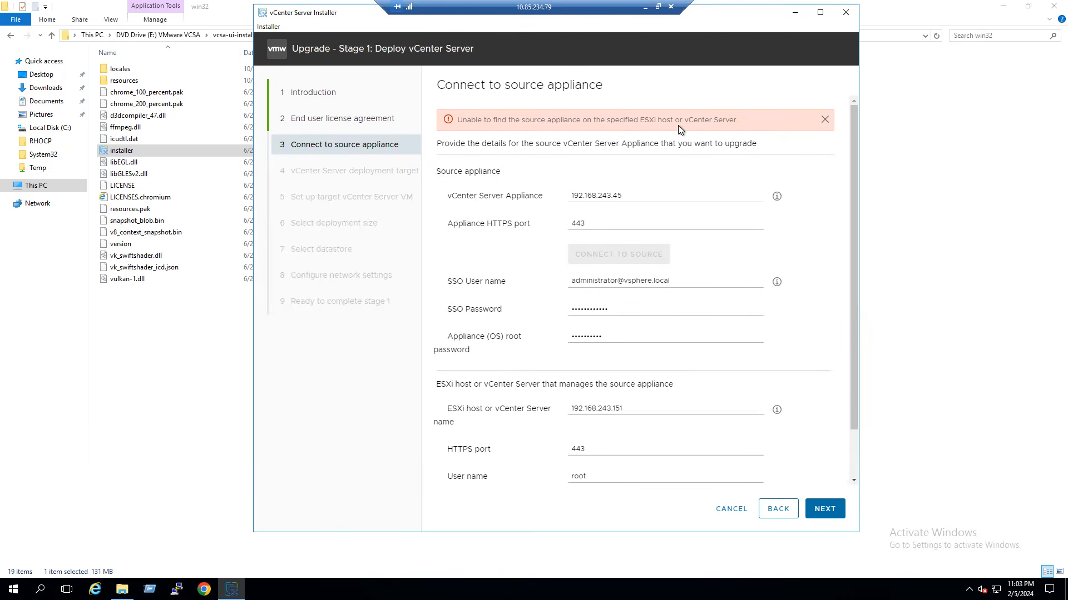
pyautogui.scroll(-1, 747, 399)
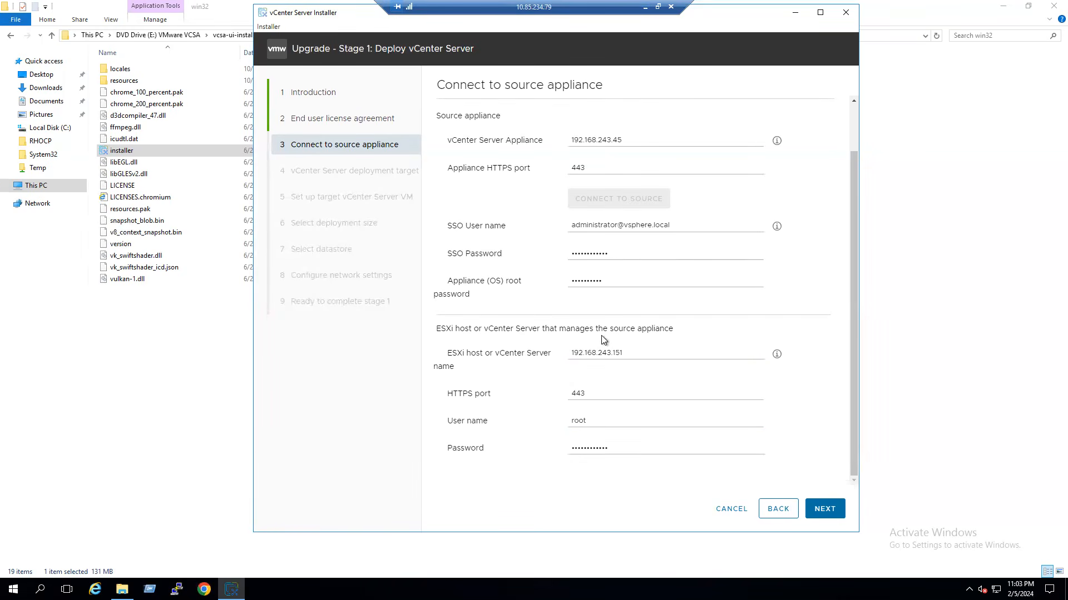
pyautogui.moveTo(487, 328); pyautogui.dragTo(683, 332)
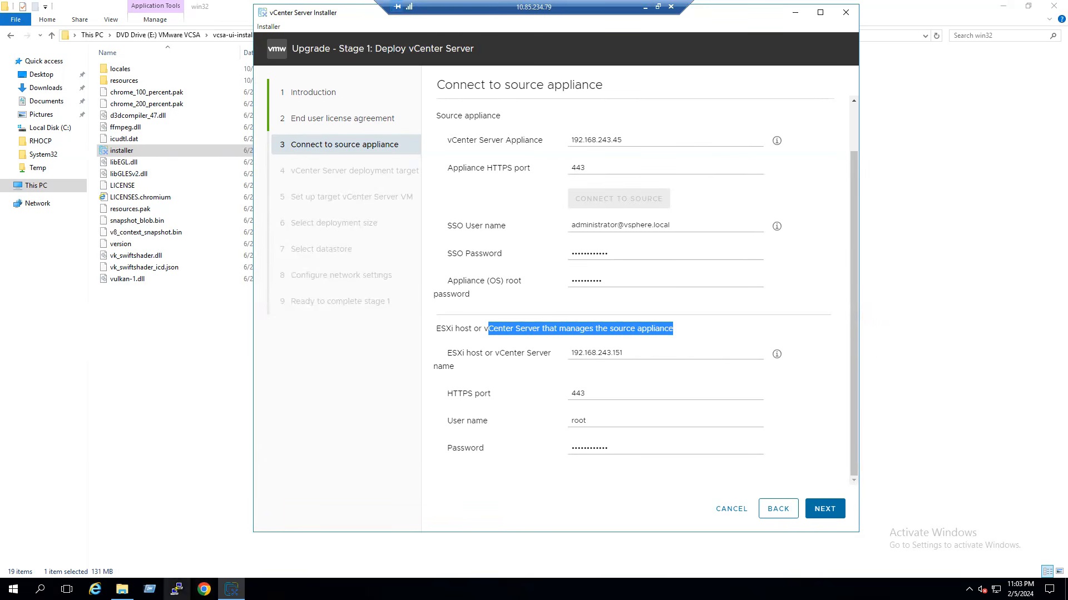
# - Open the vSphere Client at 192.168.243.45 and sign in as the SSO administrator
pyautogui.click(204, 590)
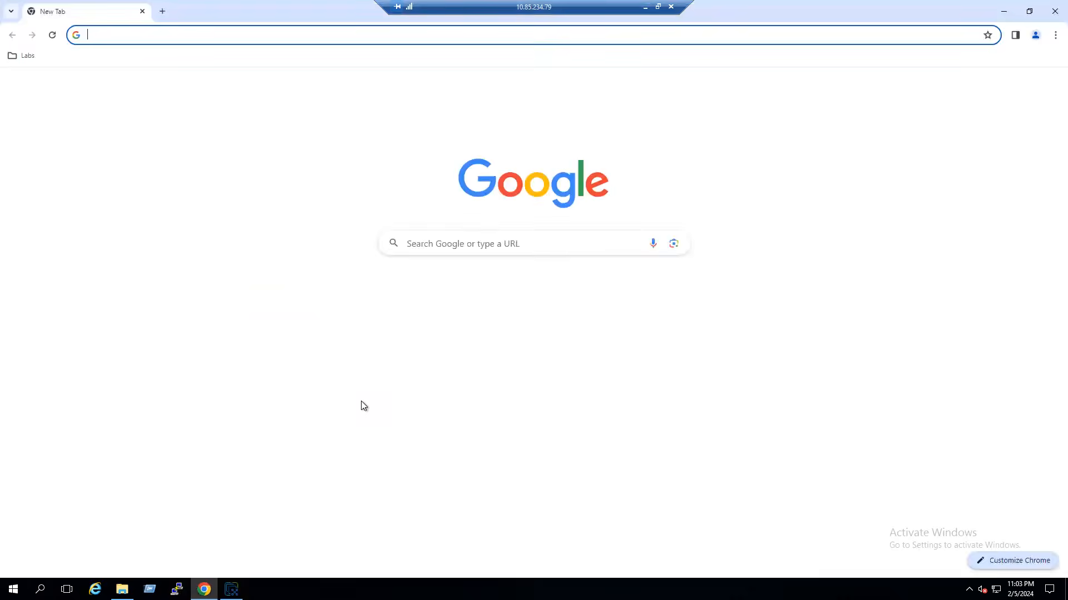
pyautogui.click(211, 37)
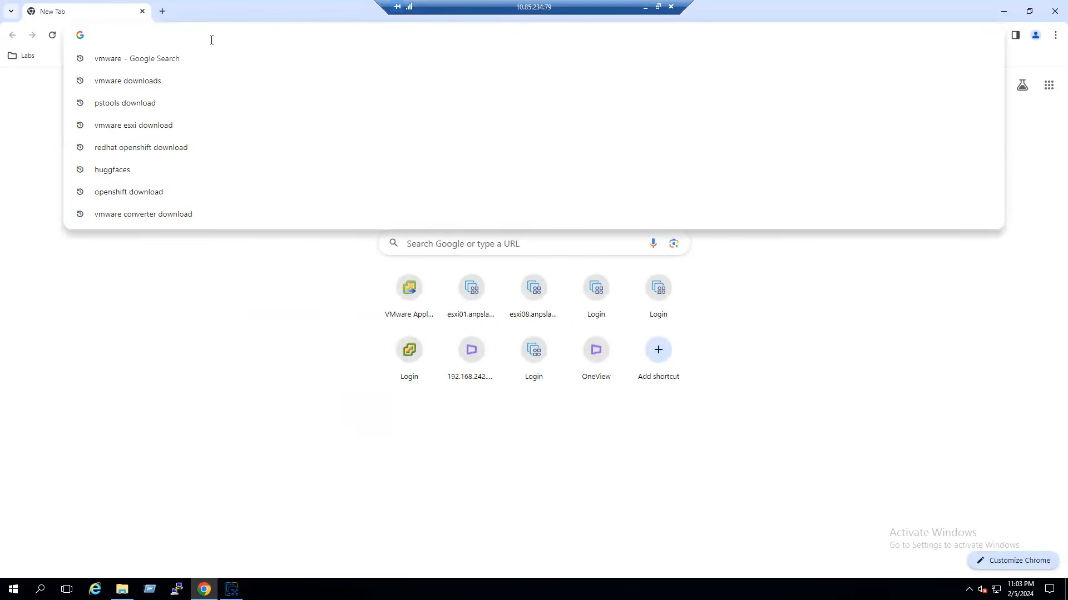
pyautogui.write('htt')
pyautogui.press('Return')
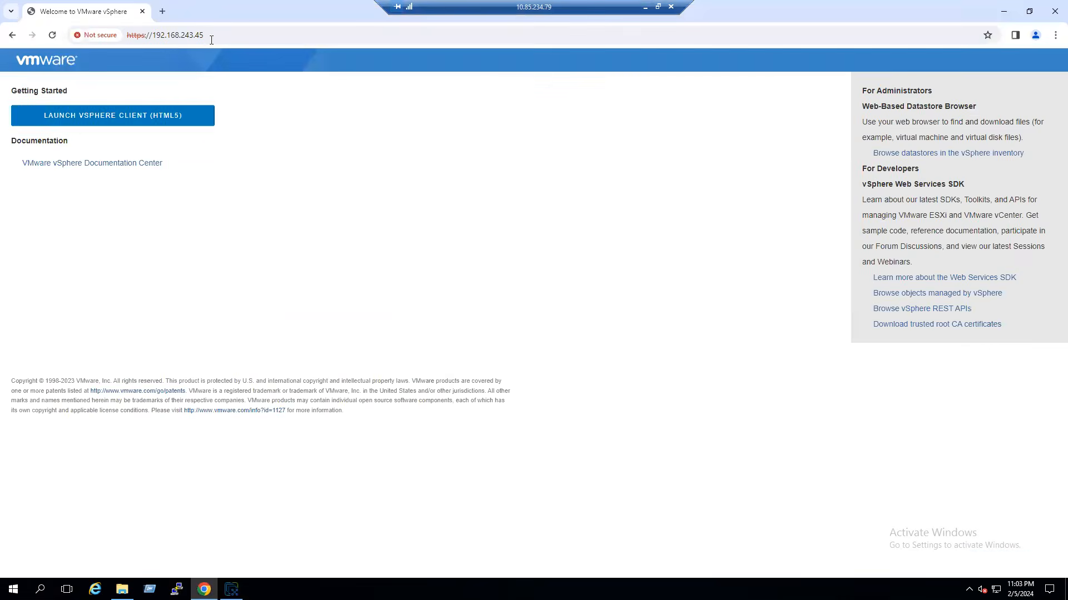
pyautogui.click(125, 121)
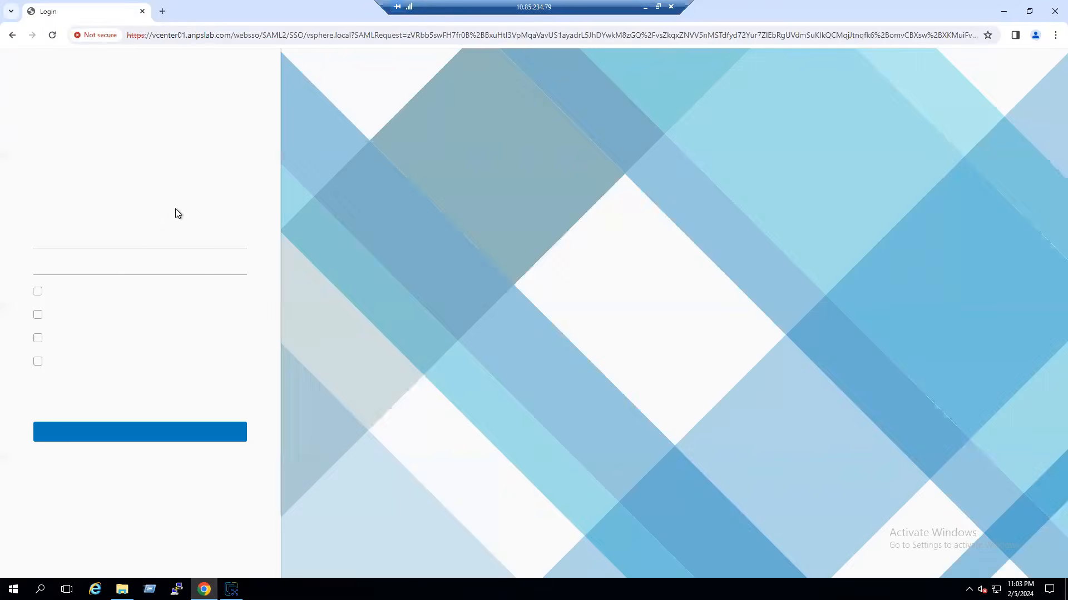
pyautogui.click(103, 280)
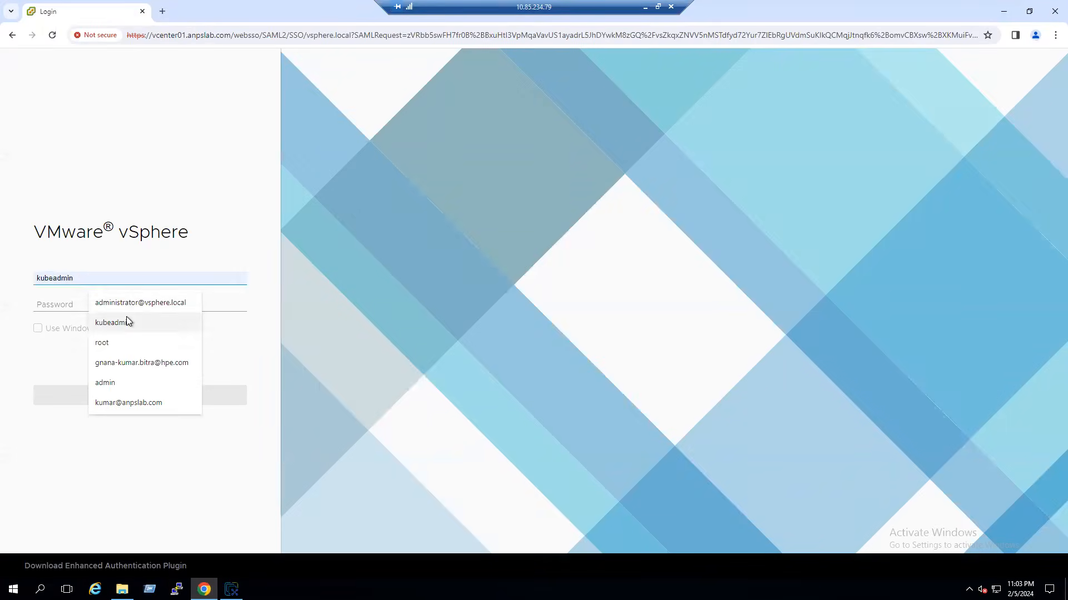
pyautogui.click(132, 306)
pyautogui.click(82, 306)
pyautogui.write('•••••')
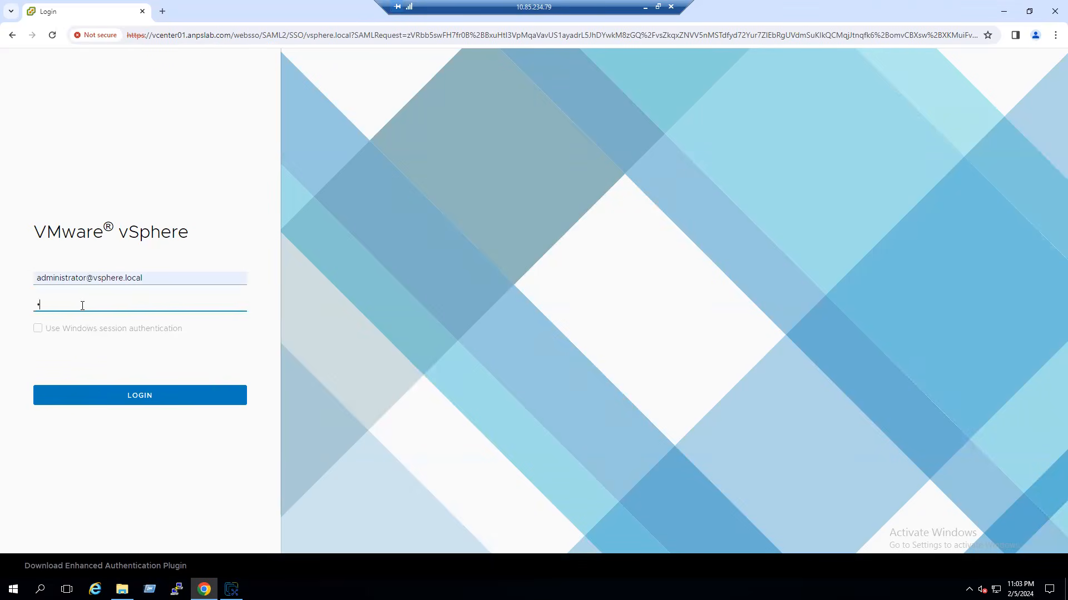
pyautogui.write('•••••••')
pyautogui.press('Return')
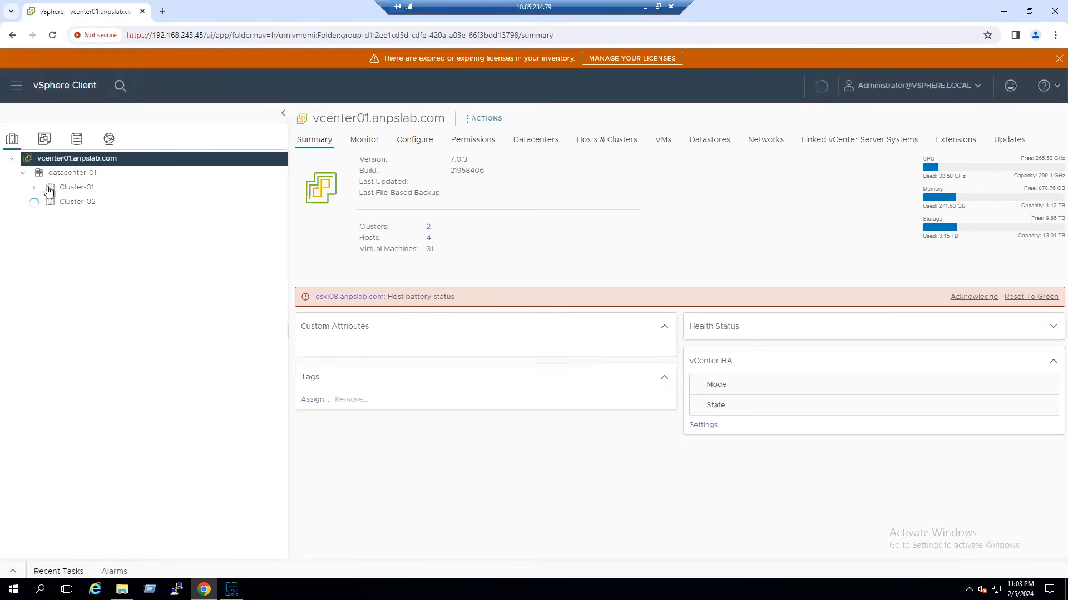
# - Copy host name esxi08.anpslab.com from the vcenter01 VM summary under Cluster-01 > Mgmt-VMs
pyautogui.click(34, 187)
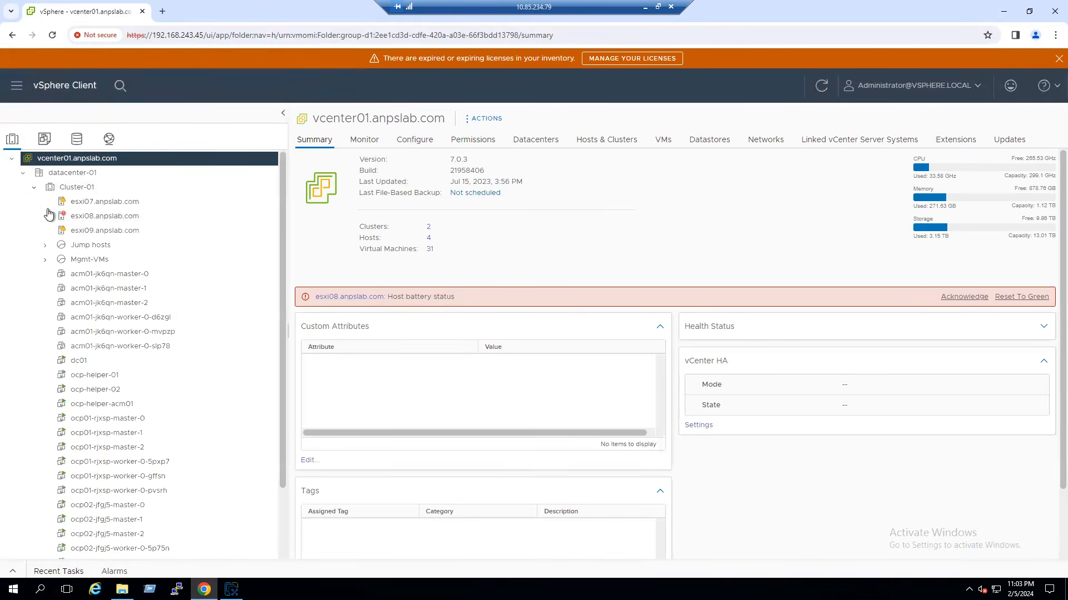
pyautogui.click(46, 260)
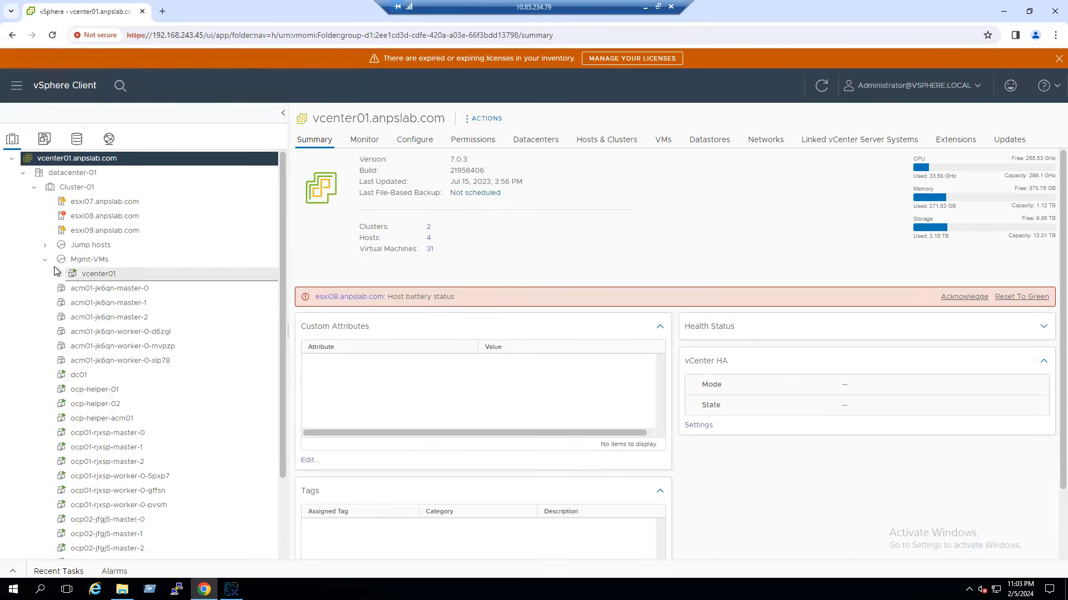
pyautogui.click(63, 274)
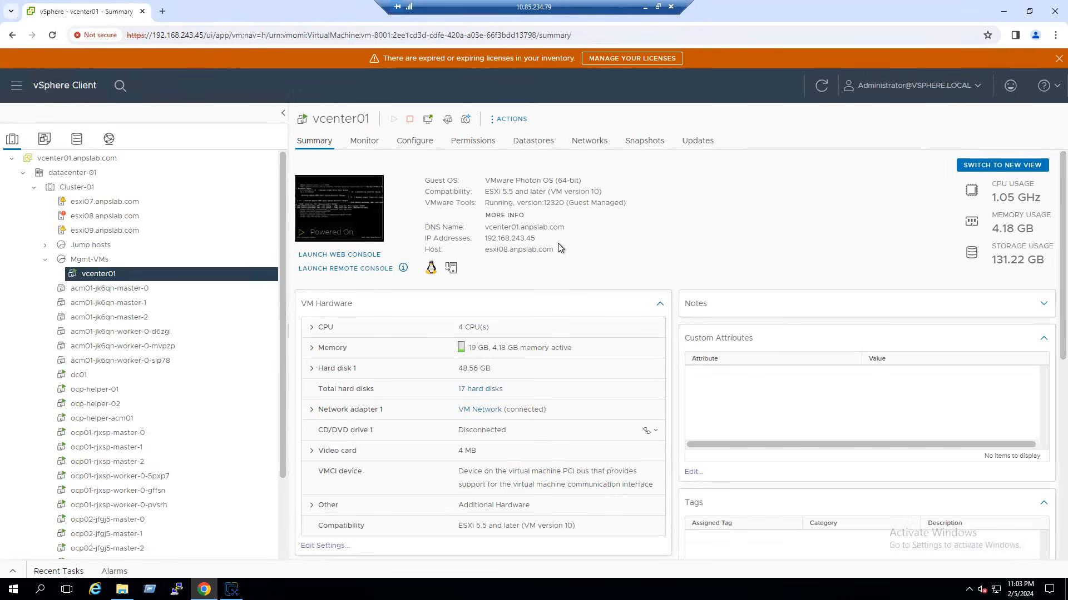
pyautogui.moveTo(555, 249); pyautogui.dragTo(487, 252)
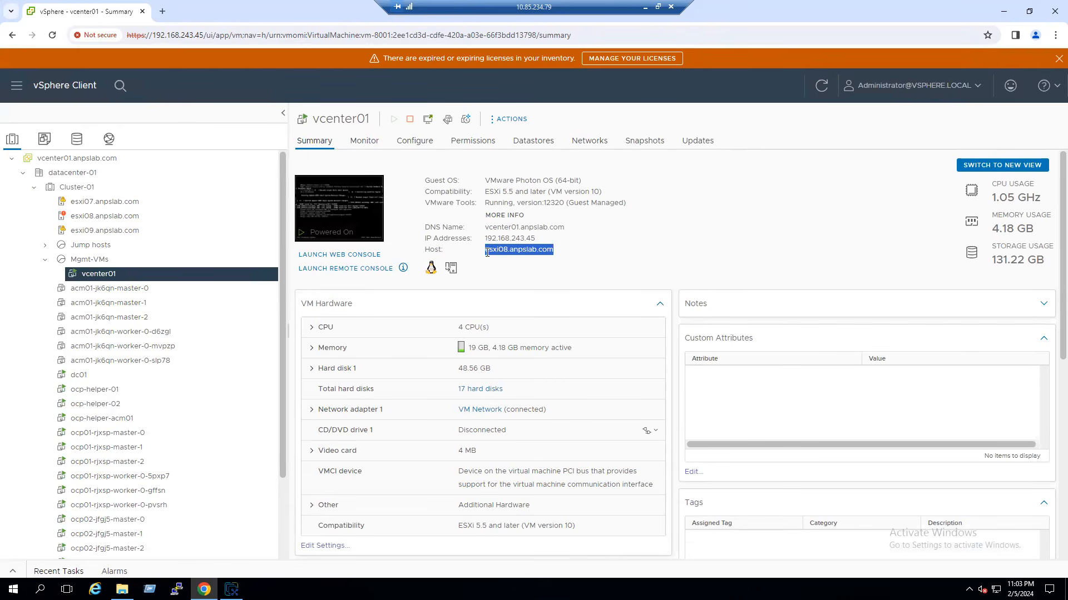
pyautogui.rightClick(503, 255)
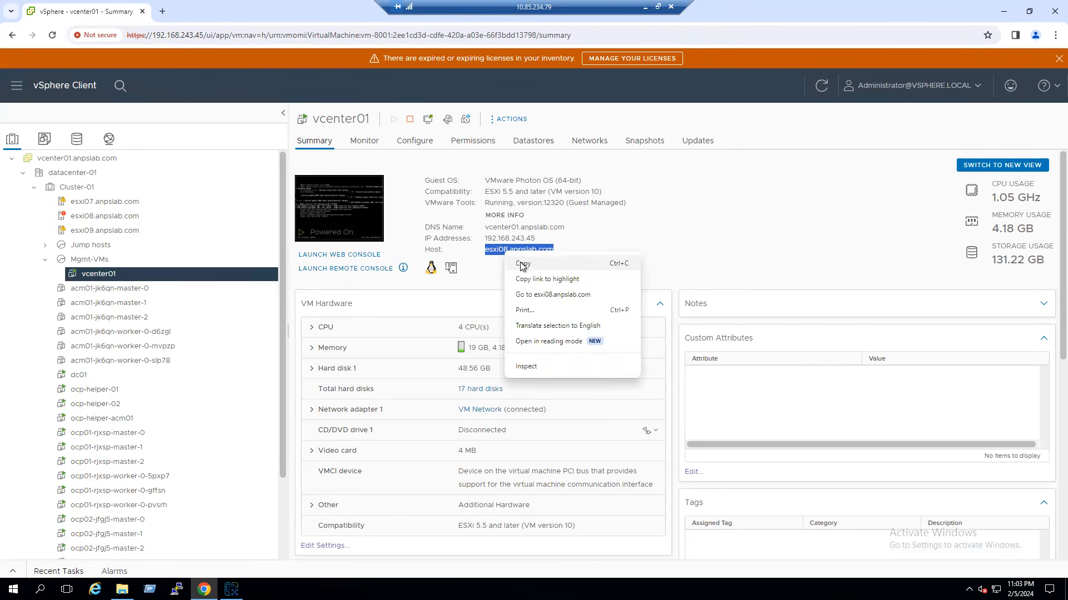
pyautogui.click(522, 264)
pyautogui.click(231, 589)
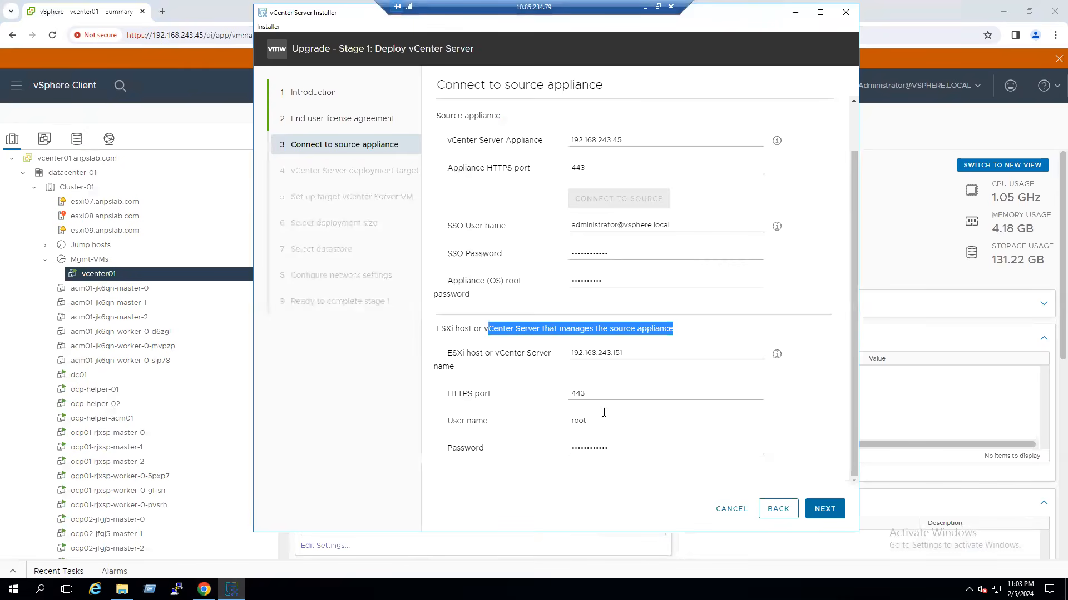
# - Replace the ESXi host with esxi08.anpslab.com, re-enter its password, and accept the certificate
pyautogui.moveTo(624, 353); pyautogui.dragTo(575, 348)
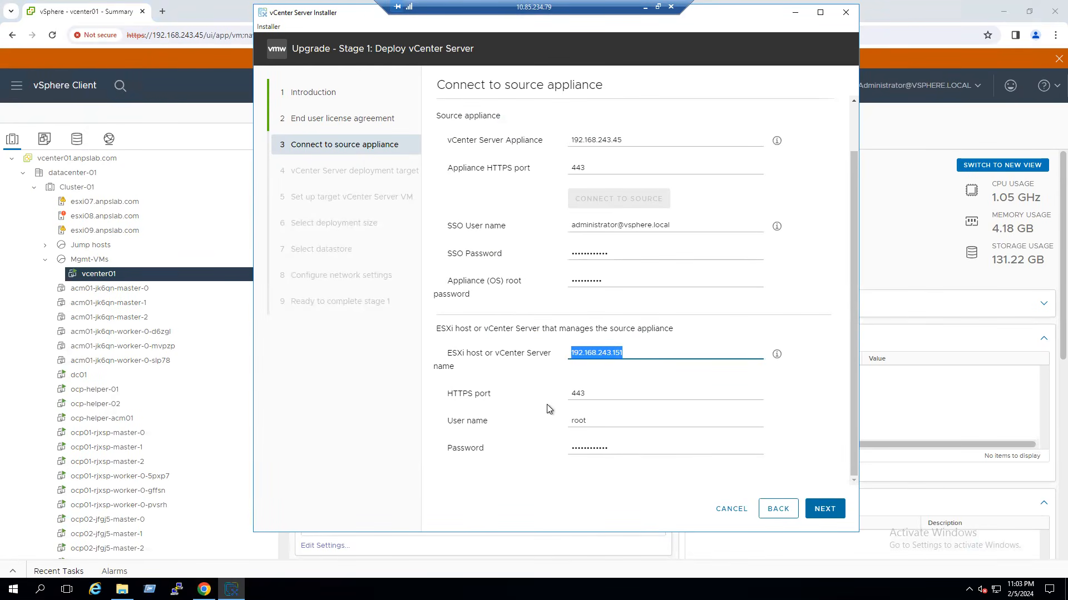
pyautogui.hotkey('ctrl', 'v')
pyautogui.click(623, 450)
pyautogui.moveTo(623, 449); pyautogui.dragTo(527, 454)
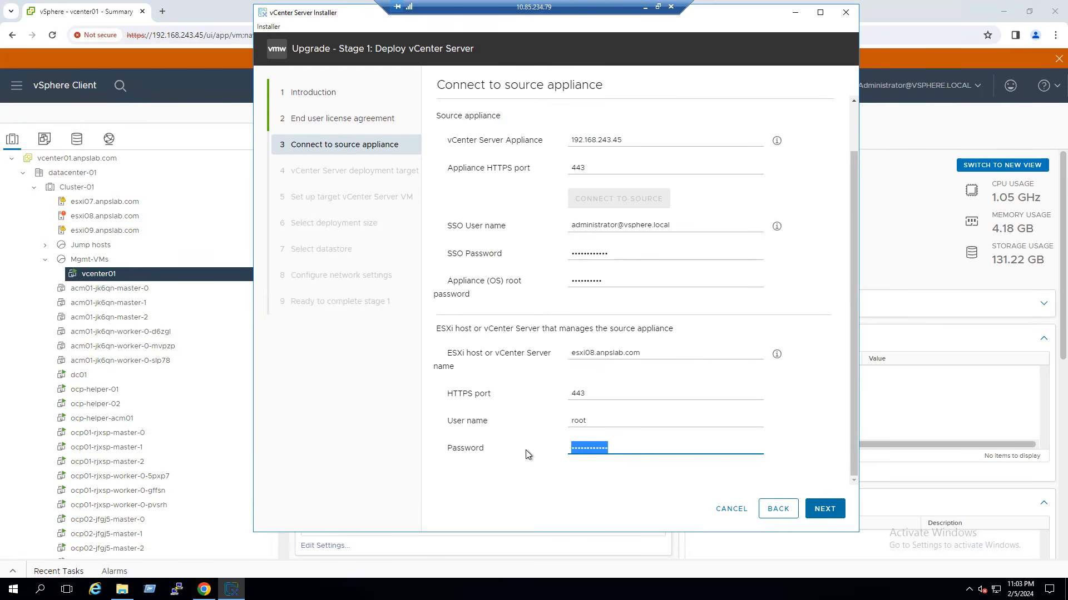
pyautogui.write('•••••••••••')
pyautogui.click(826, 508)
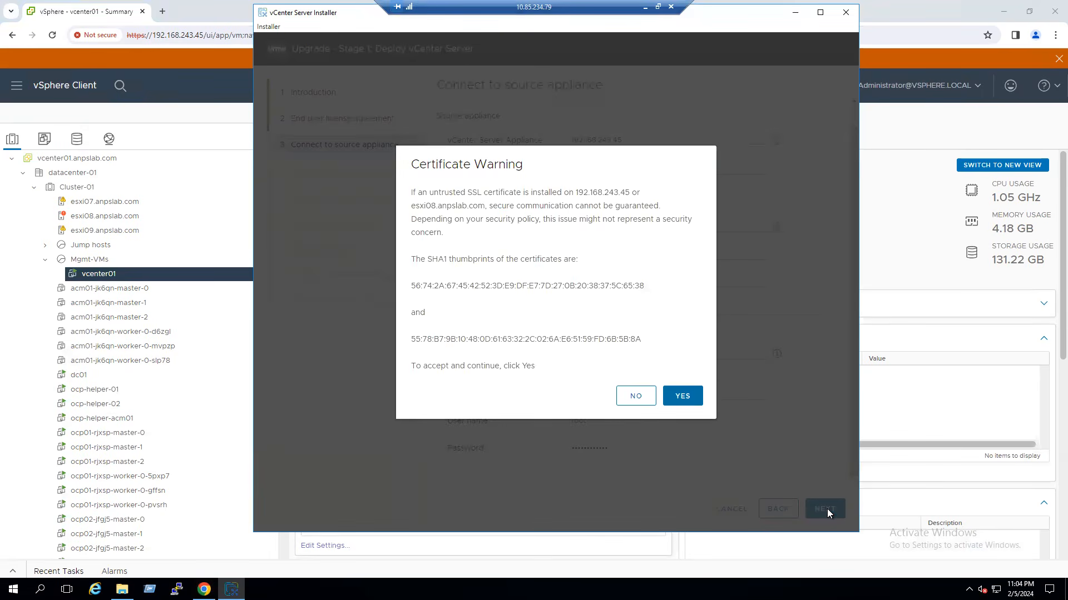
pyautogui.click(682, 395)
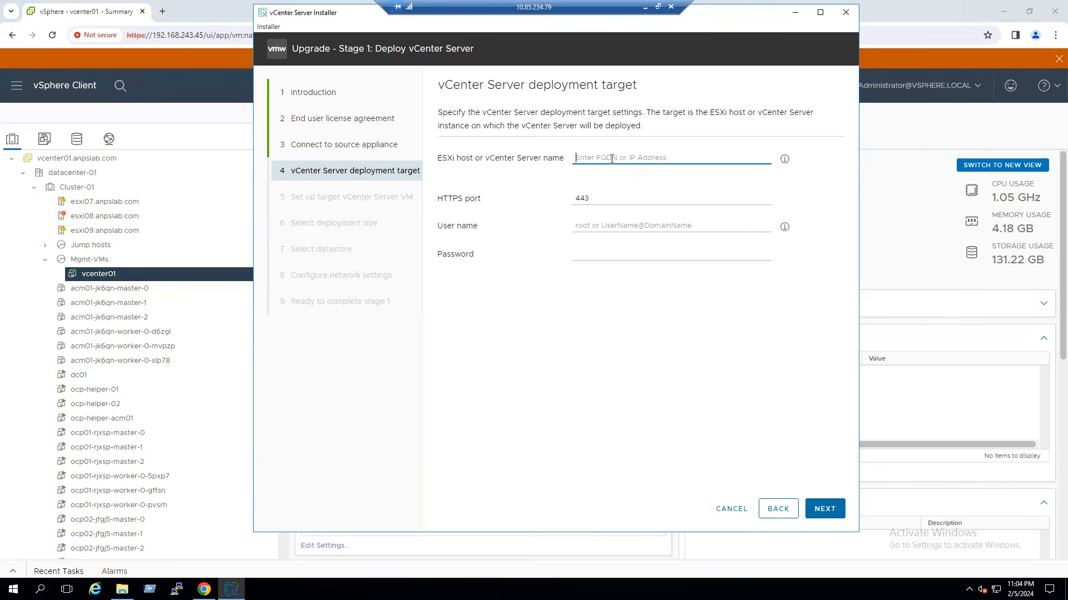
# - Copy host name esxi01.anpslab.com from its Cluster-02 summary in vSphere Client
pyautogui.click(45, 262)
pyautogui.click(34, 189)
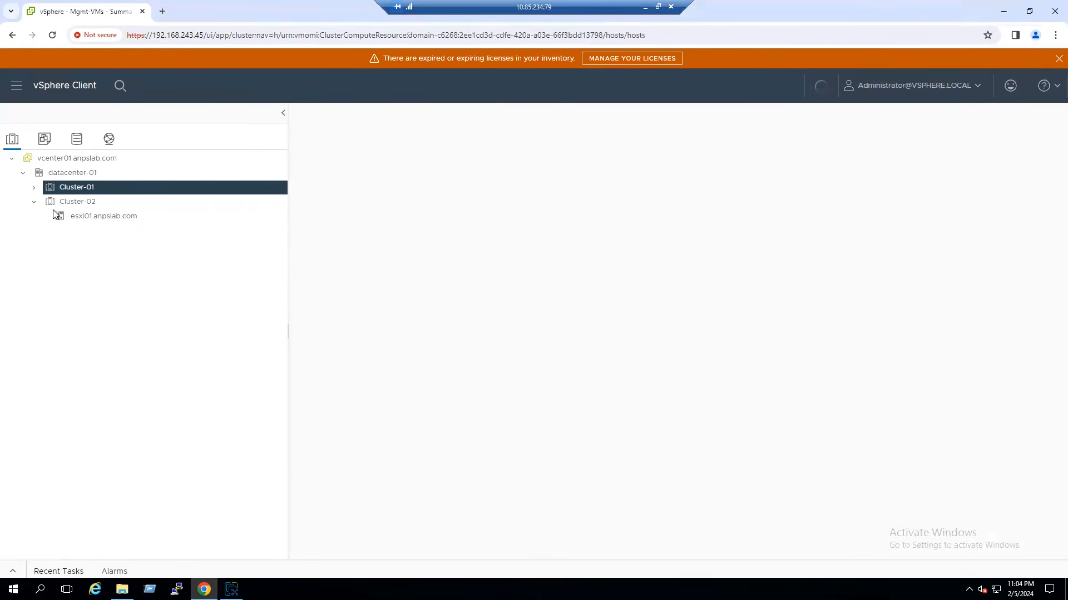
pyautogui.click(104, 217)
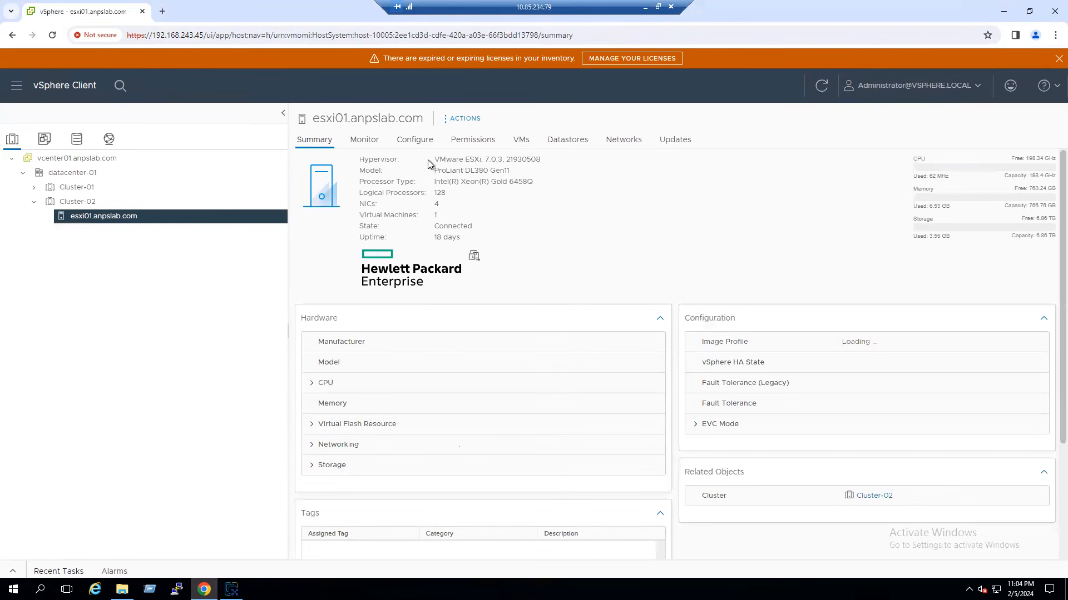
pyautogui.moveTo(314, 119); pyautogui.dragTo(429, 125)
pyautogui.rightClick(396, 122)
pyautogui.click(423, 133)
pyautogui.click(1004, 11)
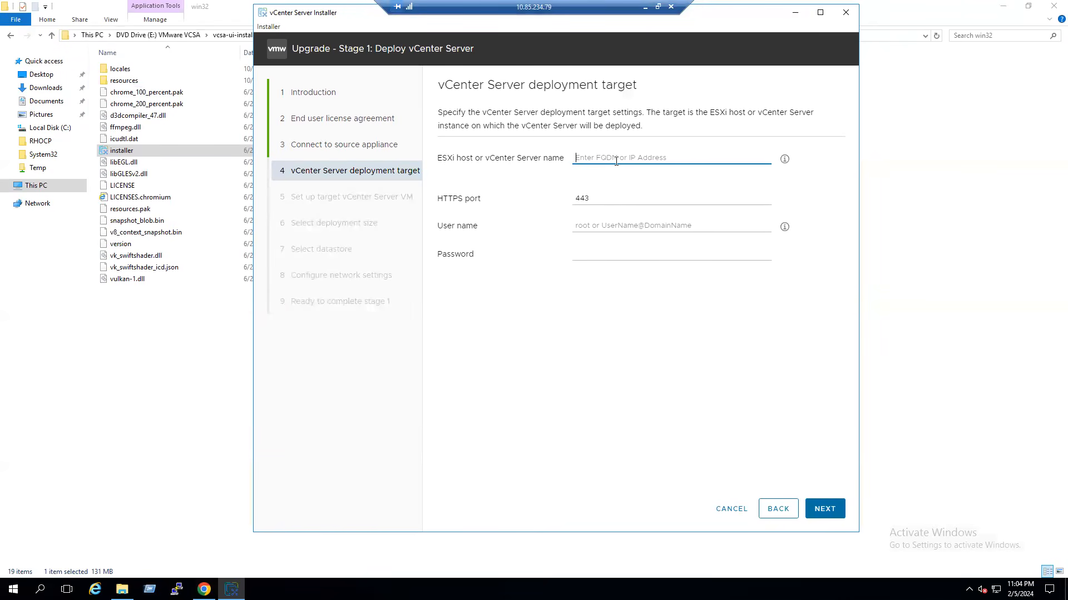
# - Set deployment target esxi01.anpslab.com with user root and its password, accepting its certificate
pyautogui.hotkey('ctrl', 'v')
pyautogui.click(596, 225)
pyautogui.write('root')
pyautogui.press('Tab')
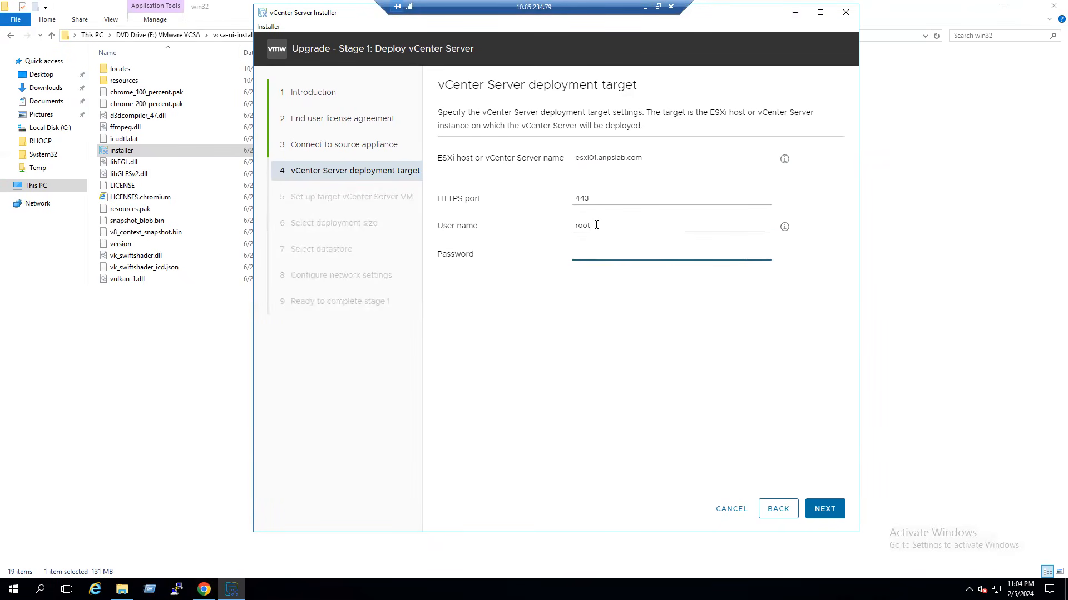
pyautogui.write('•••••••••••')
pyautogui.click(833, 516)
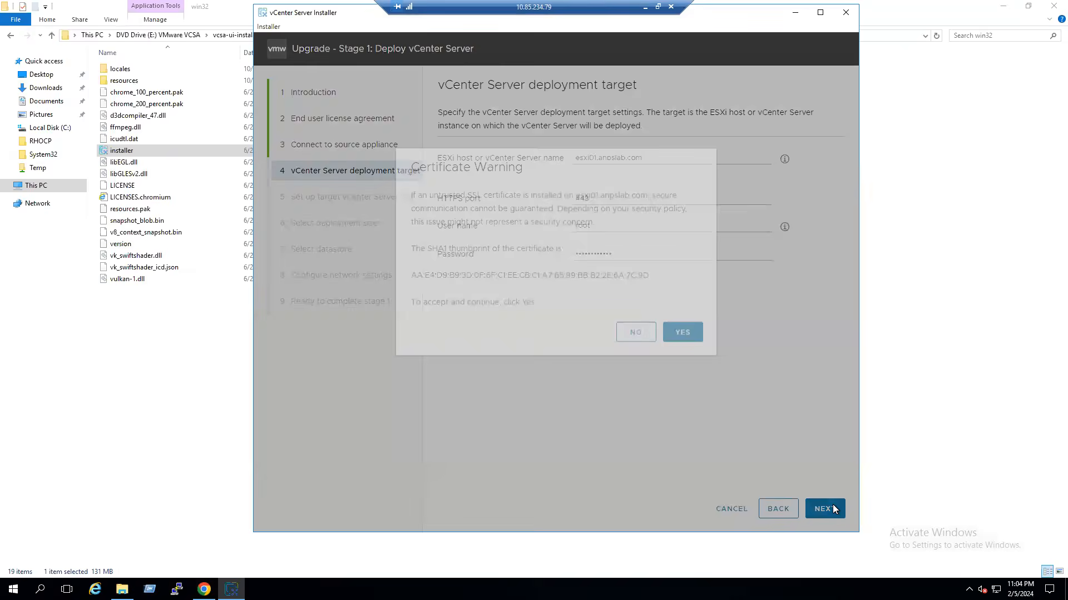
pyautogui.click(684, 362)
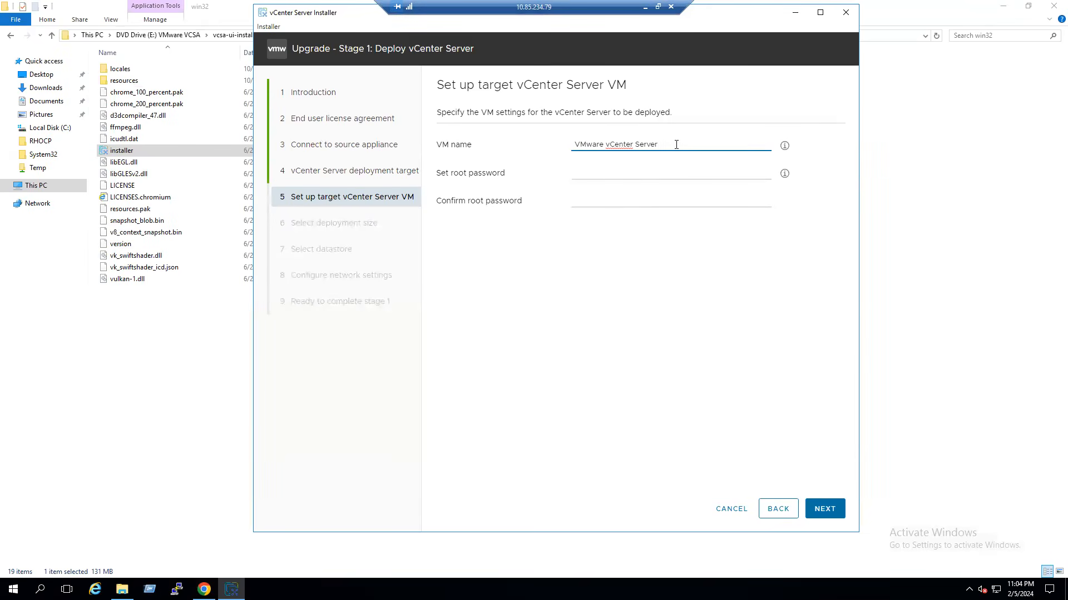
# - Rename the appliance VM to vcsa01, correcting the typed 'vcsa-01' by removing the hyphen
pyautogui.tripleClick(621, 145)
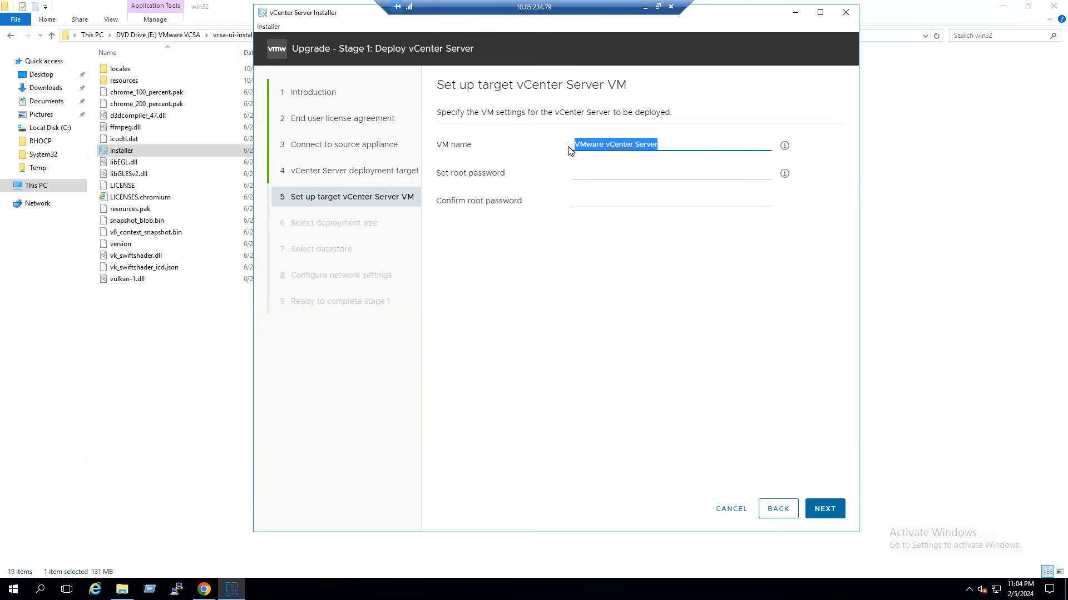
pyautogui.write('vcs')
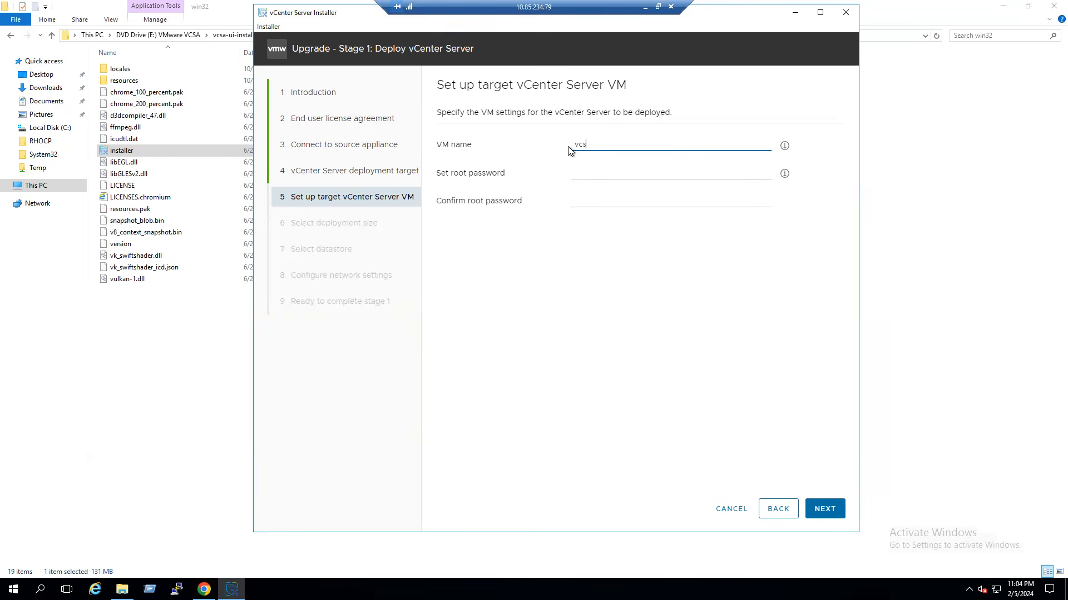
pyautogui.write('a-01')
pyautogui.doubleClick(580, 145)
pyautogui.click(627, 141)
pyautogui.click(595, 144)
pyautogui.press('BackSpace')
pyautogui.click(622, 140)
# - Enter and confirm the root password, then submit the appliance settings
pyautogui.click(596, 176)
pyautogui.write('V•••••')
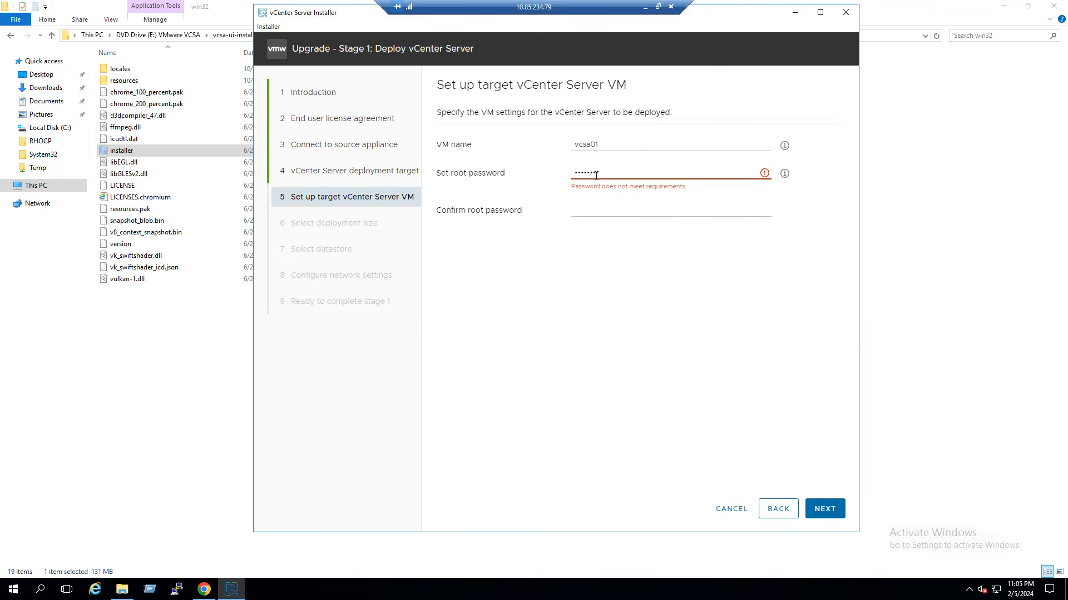
pyautogui.write('•••••')
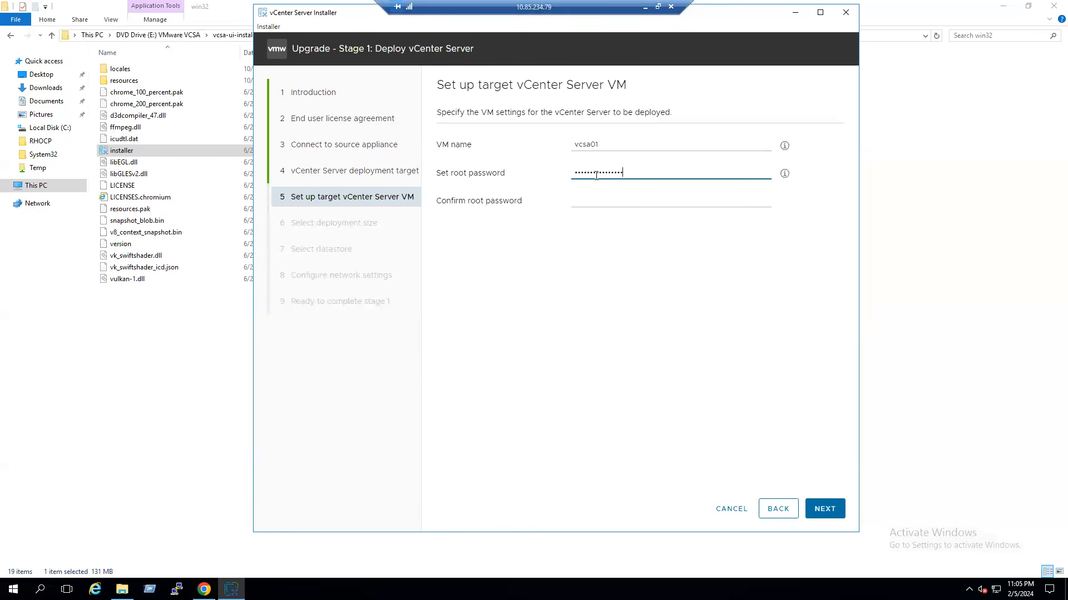
pyautogui.click(588, 204)
pyautogui.write('VMwa')
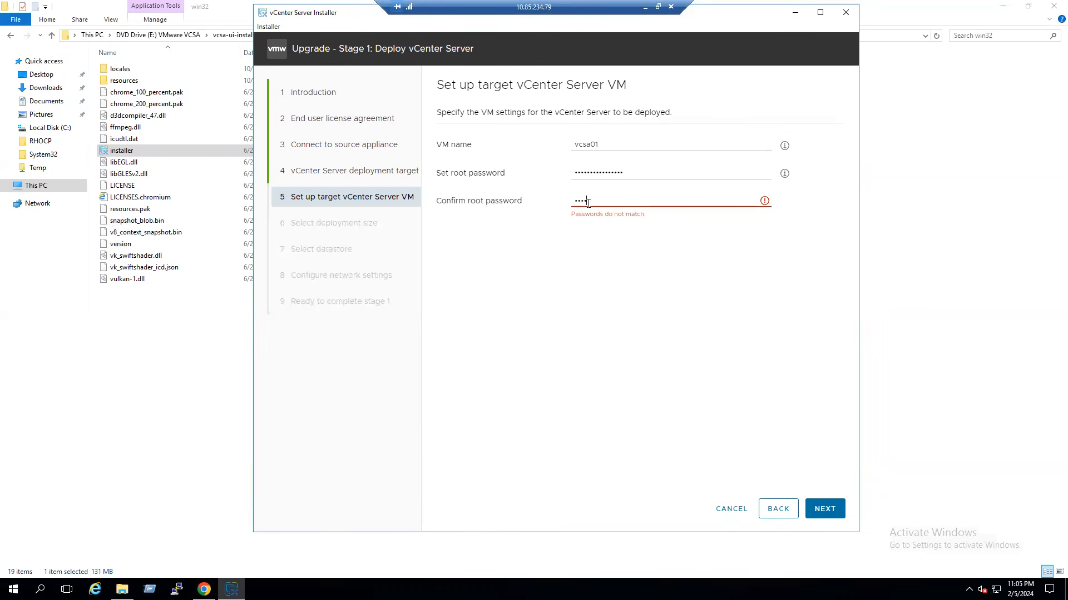
pyautogui.write('eVMware1!')
pyautogui.click(828, 514)
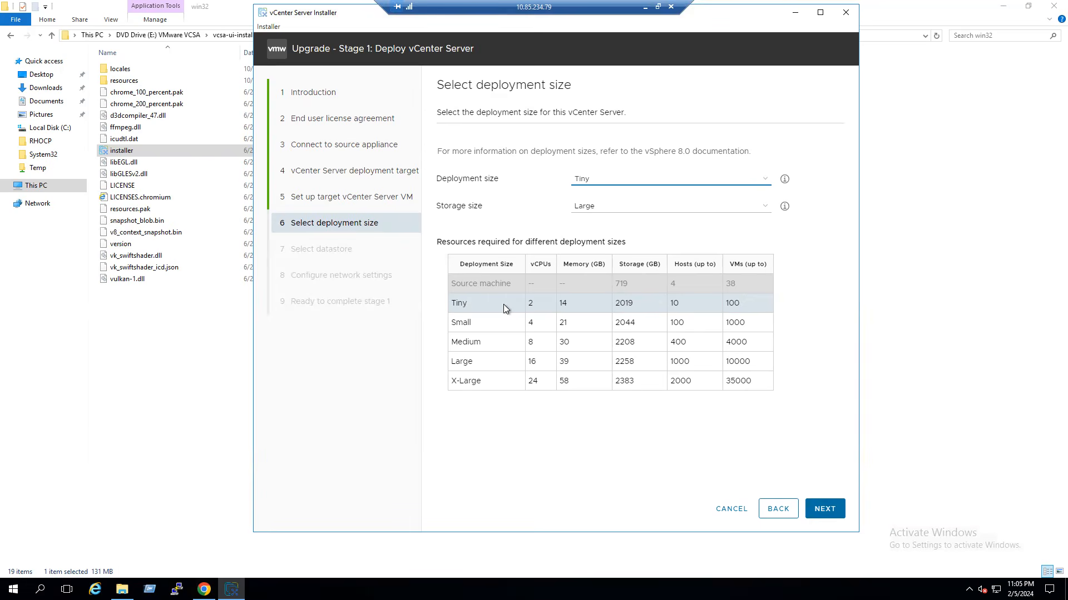
# - Compare Tiny and Small deployment requirements, checking host limits and storage values 2019 vs 2044
pyautogui.click(519, 326)
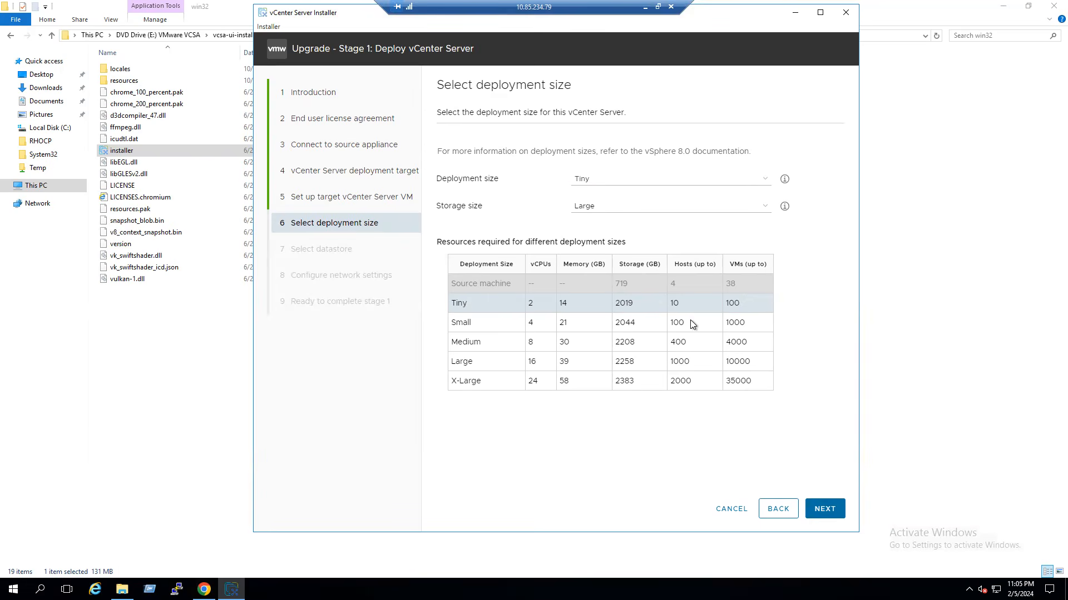
pyautogui.moveTo(689, 305)
pyautogui.mouseDown()
pyautogui.moveTo(672, 307)
pyautogui.moveTo(675, 324)
pyautogui.moveTo(674, 304)
pyautogui.mouseUp()
pyautogui.click(687, 182)
pyautogui.click(636, 201)
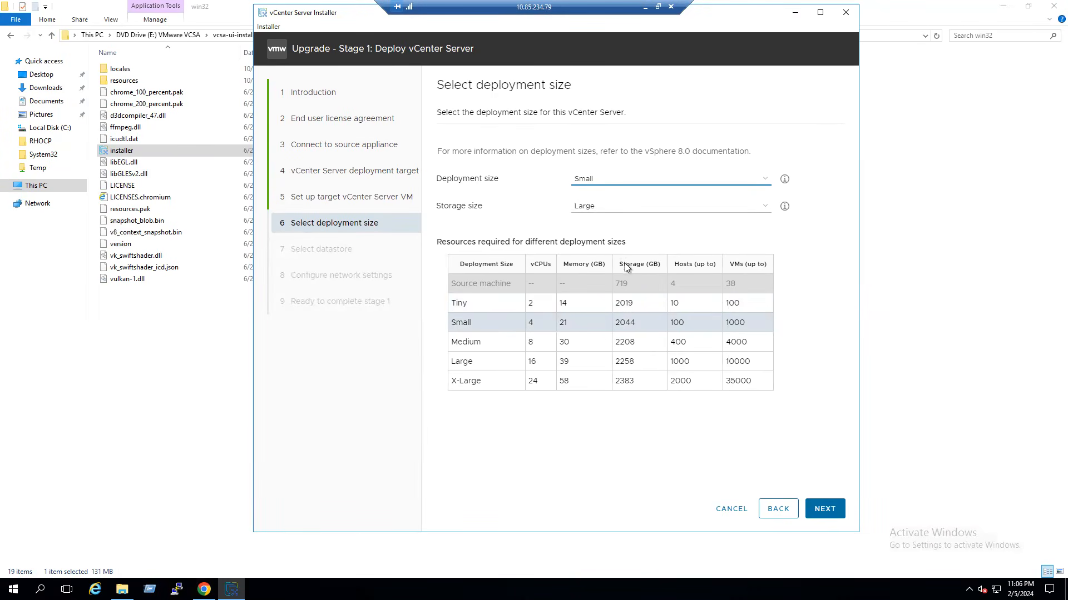
pyautogui.click(620, 327)
pyautogui.doubleClick(621, 327)
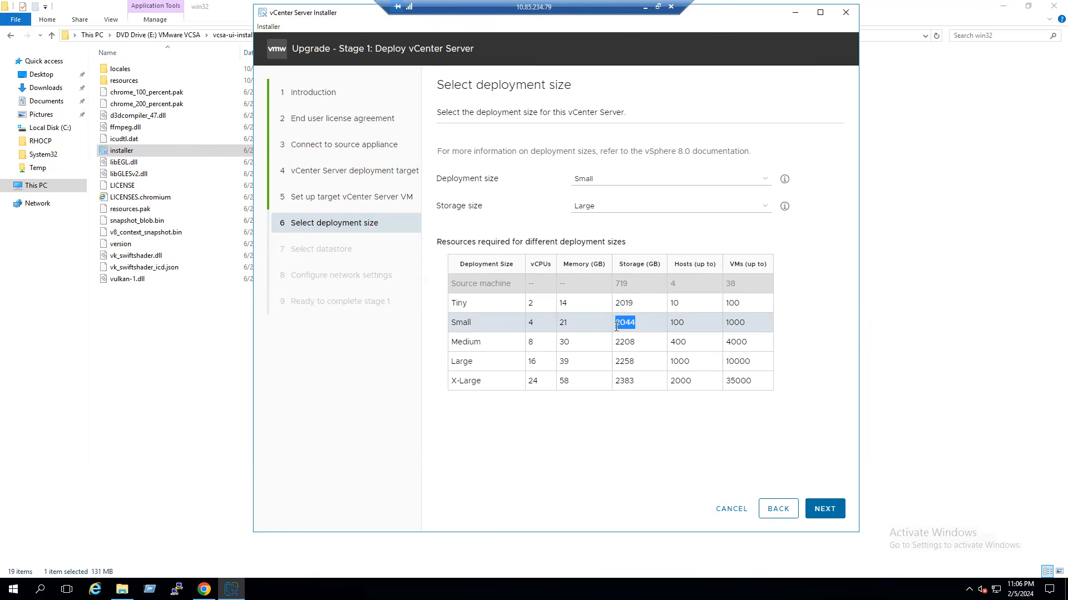
pyautogui.moveTo(638, 305); pyautogui.dragTo(616, 304)
# - Choose Tiny deployment size with Large storage and continue
pyautogui.click(626, 208)
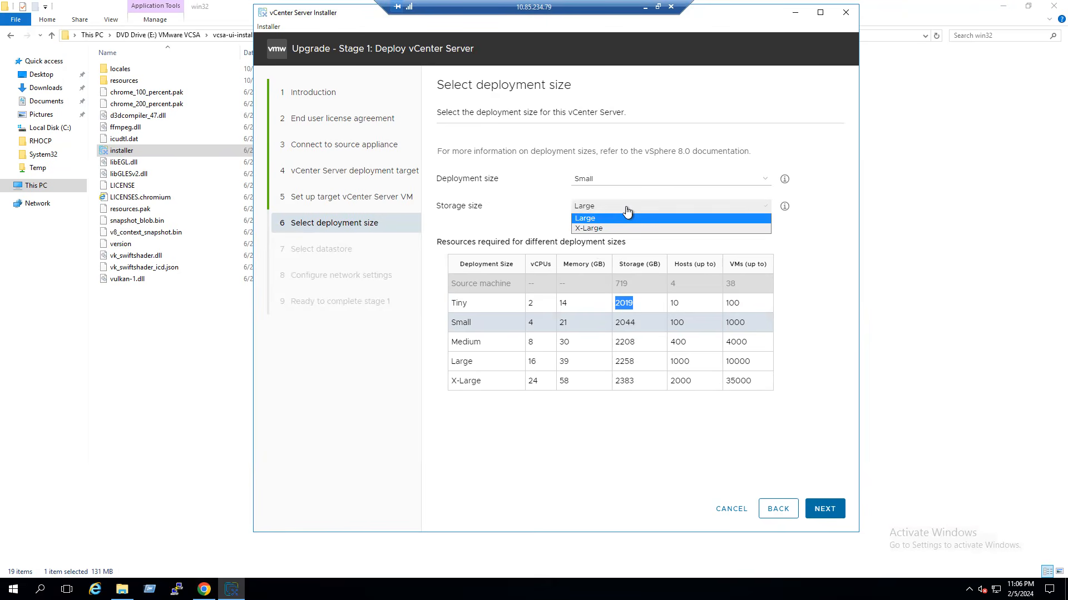
pyautogui.click(803, 248)
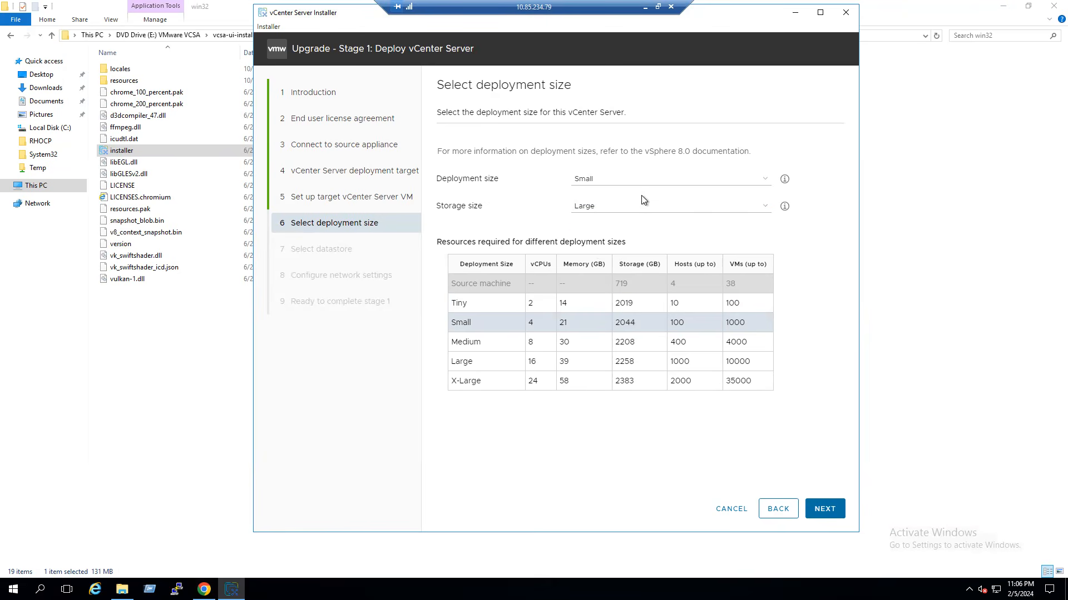
pyautogui.click(609, 180)
pyautogui.click(606, 194)
pyautogui.click(600, 206)
pyautogui.click(826, 257)
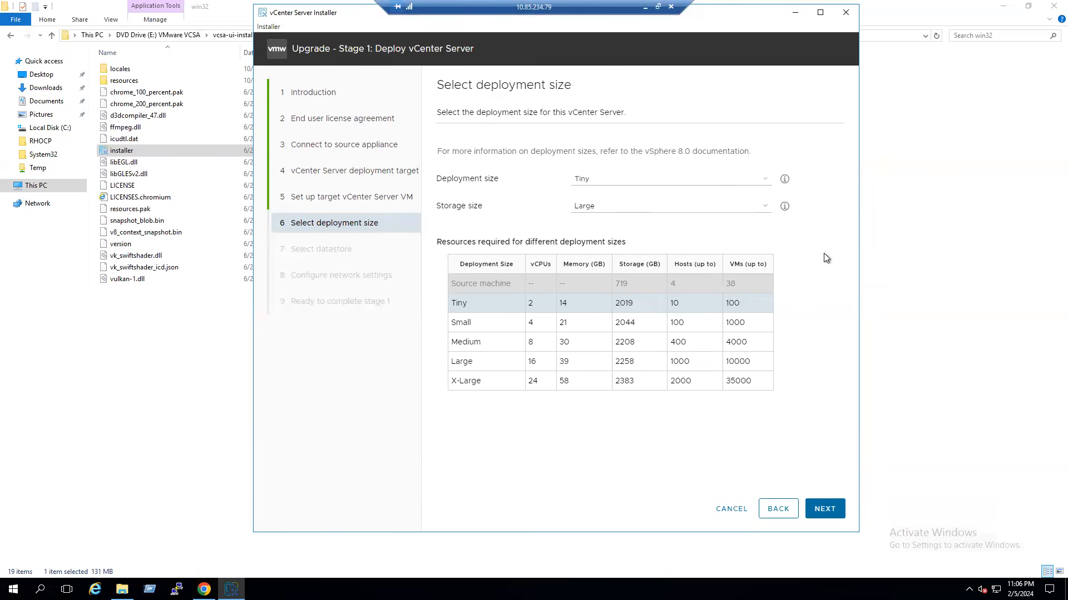
pyautogui.click(829, 510)
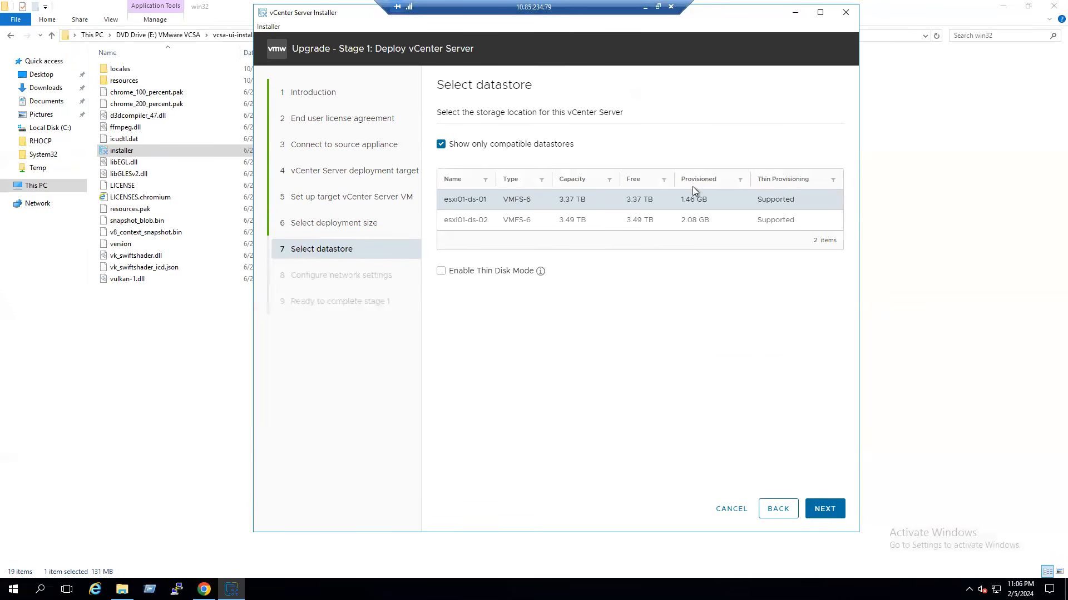
# - Choose datastore esxi01-ds-02 with Thin Disk Mode enabled and continue to network settings
pyautogui.click(467, 223)
pyautogui.click(441, 272)
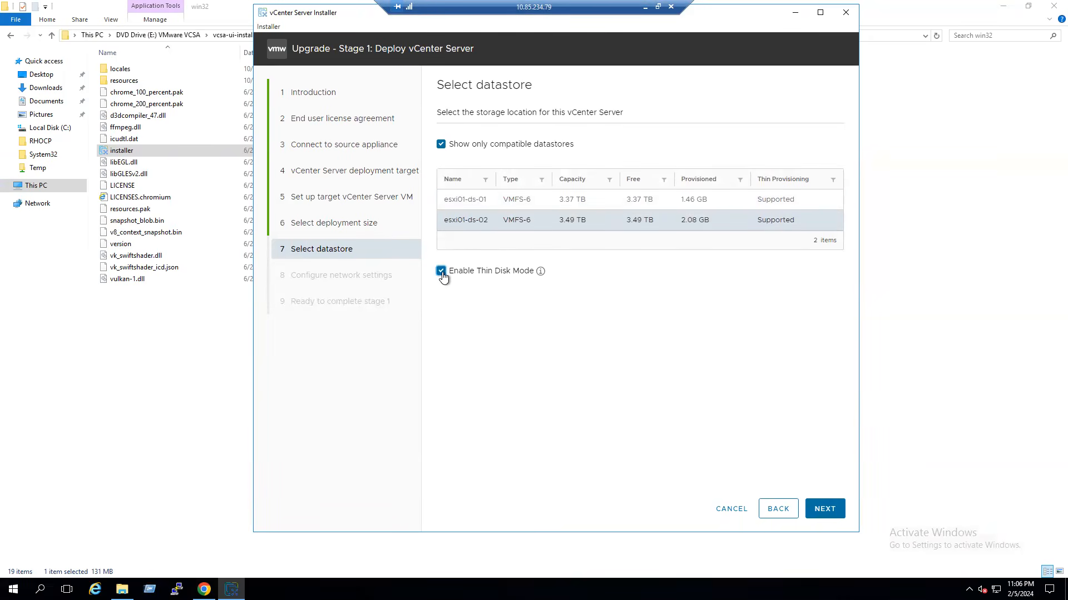
pyautogui.click(827, 513)
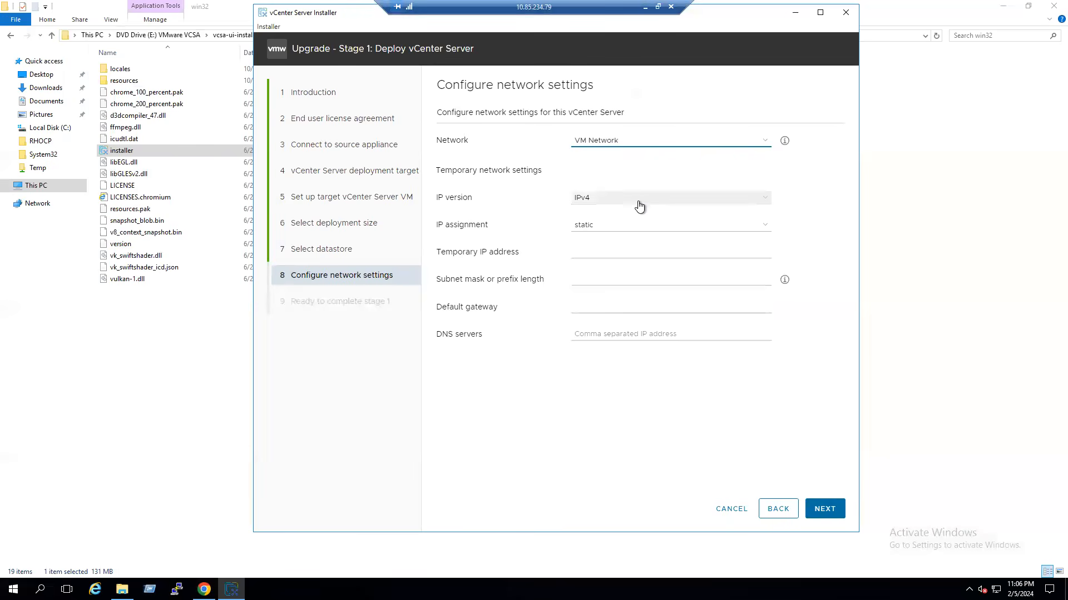
# - Ping 192.168.243.161 from a command prompt to confirm the address is free
pyautogui.click(617, 248)
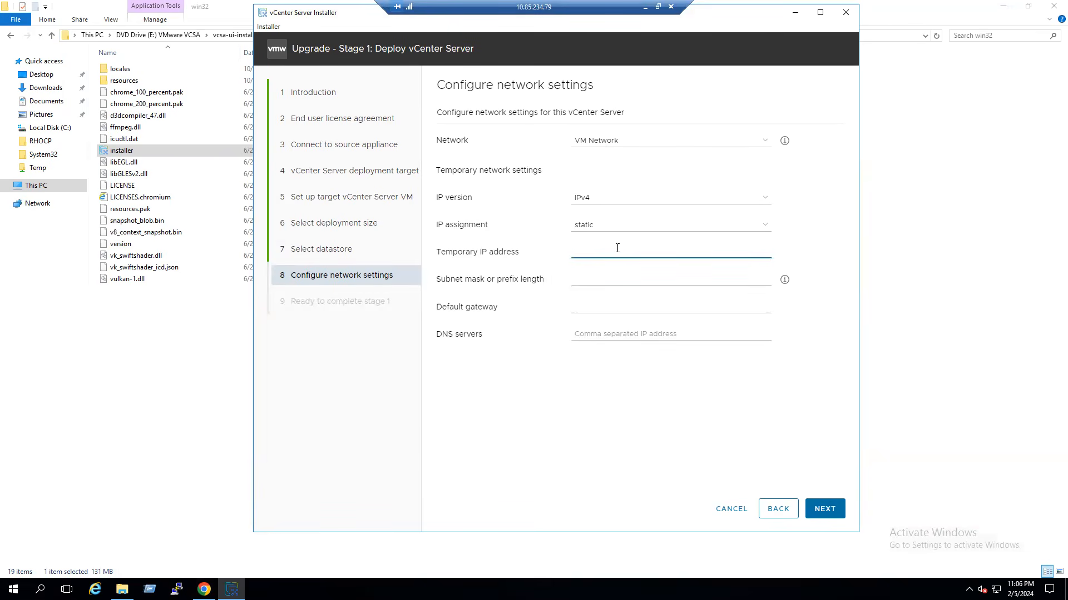
pyautogui.click(149, 590)
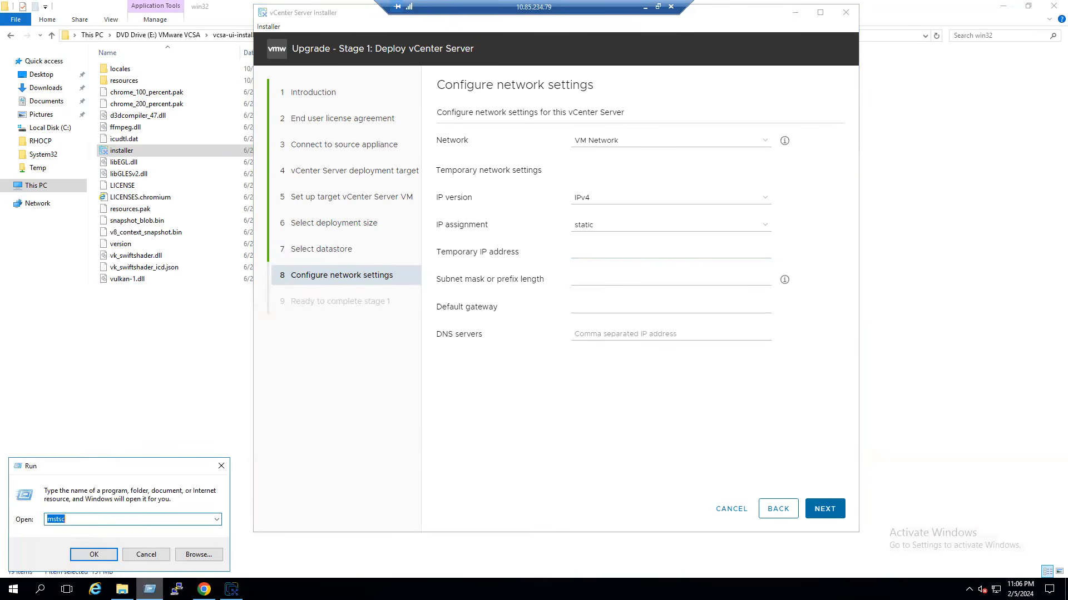
pyautogui.write('cmd')
pyautogui.press('Return')
pyautogui.write('p')
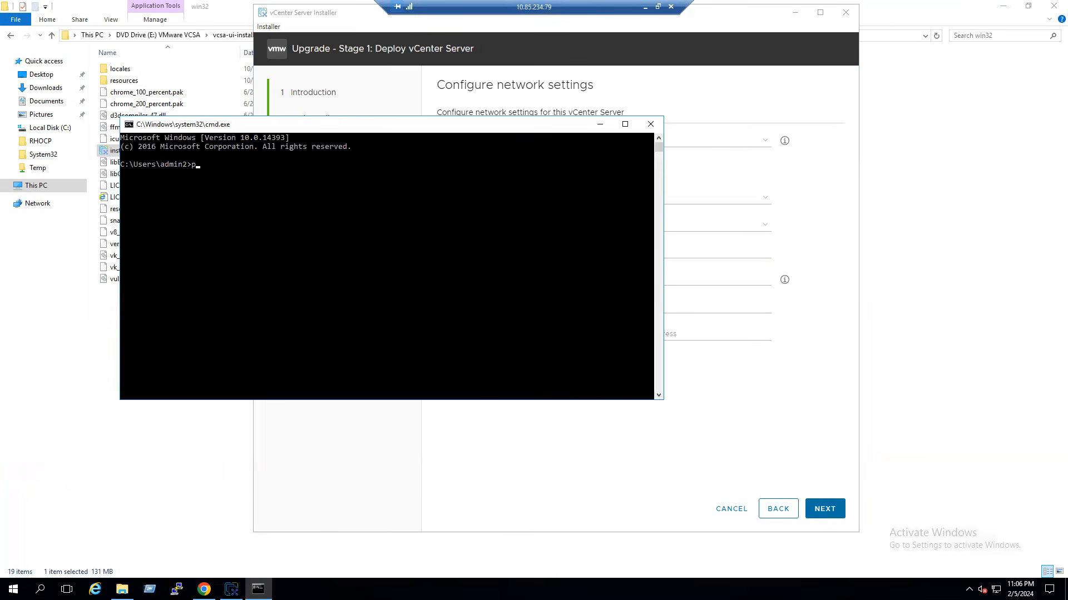
pyautogui.write('ing 192.168.243.161')
pyautogui.press('Return')
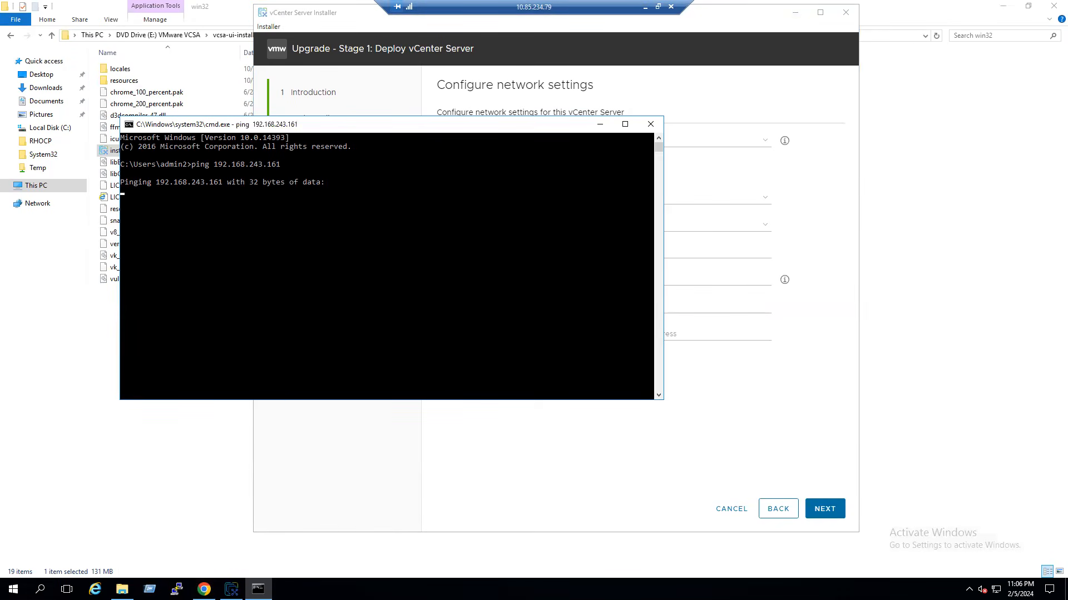
# - Enter temporary IP 192.168.243.161 and subnet mask 255.255.255.0, then run ncpa.cpl for Network Connections
pyautogui.click(562, 467)
pyautogui.click(577, 253)
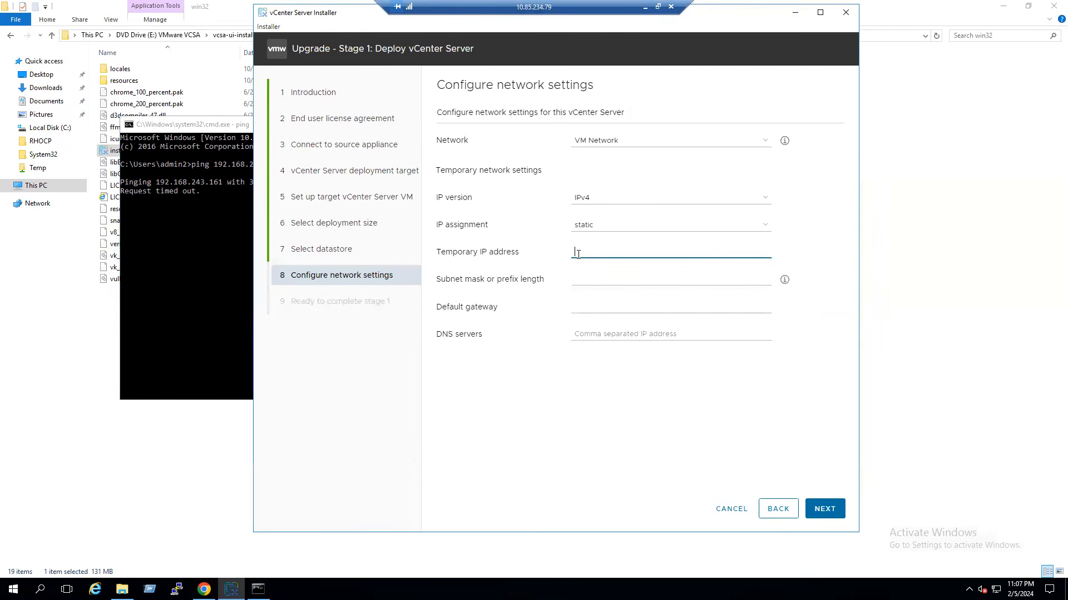
pyautogui.write('192.168.24')
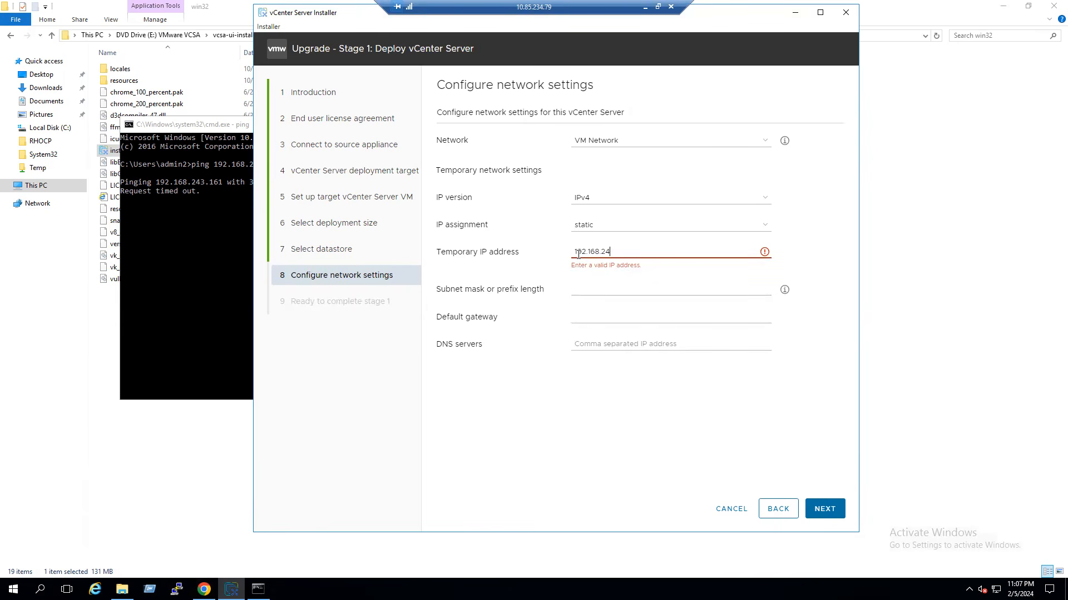
pyautogui.write('3.161')
pyautogui.click(608, 276)
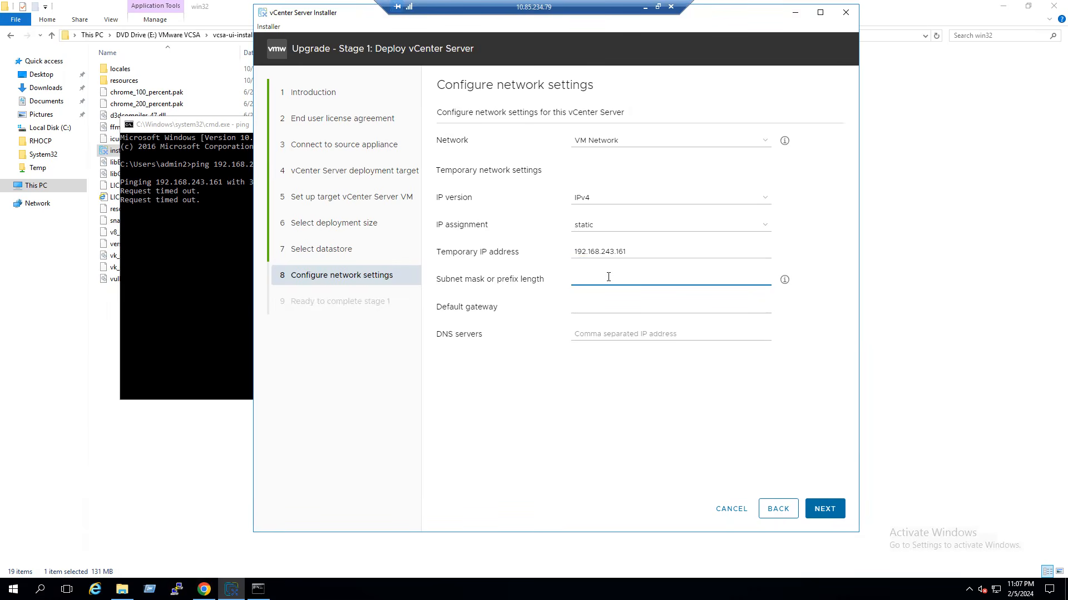
pyautogui.write('255')
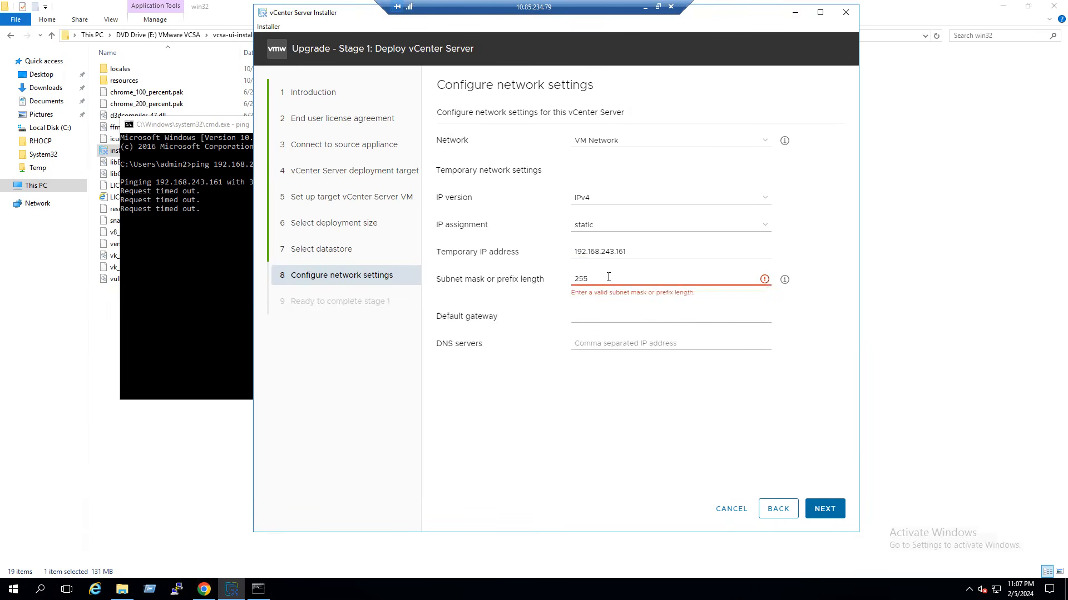
pyautogui.write('.255.255.0')
pyautogui.press('Tab')
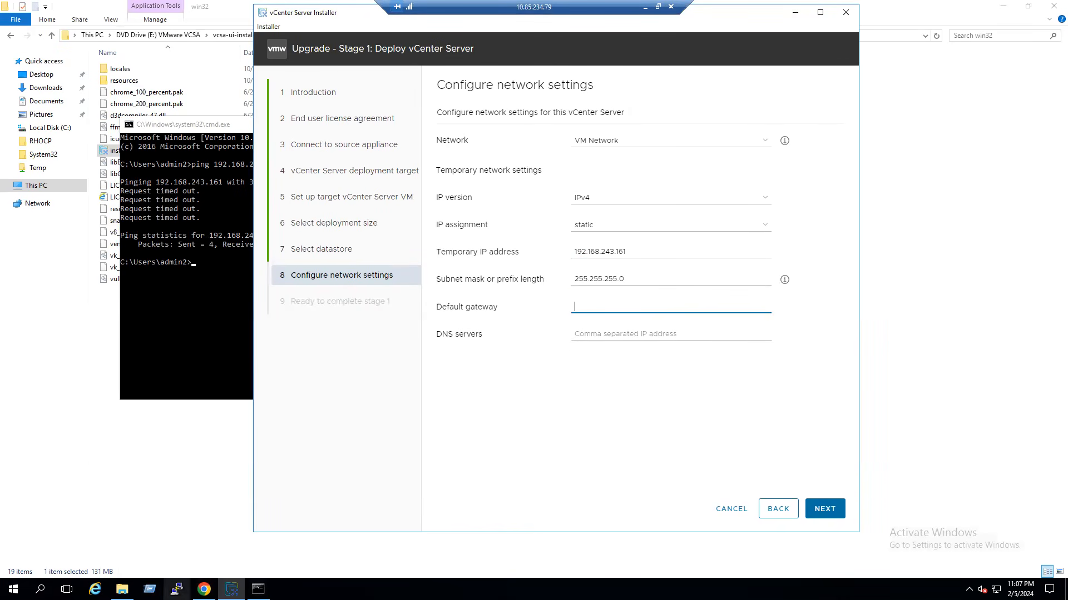
pyautogui.press('super+r')
pyautogui.write('ncpa.cpl')
pyautogui.press('Return')
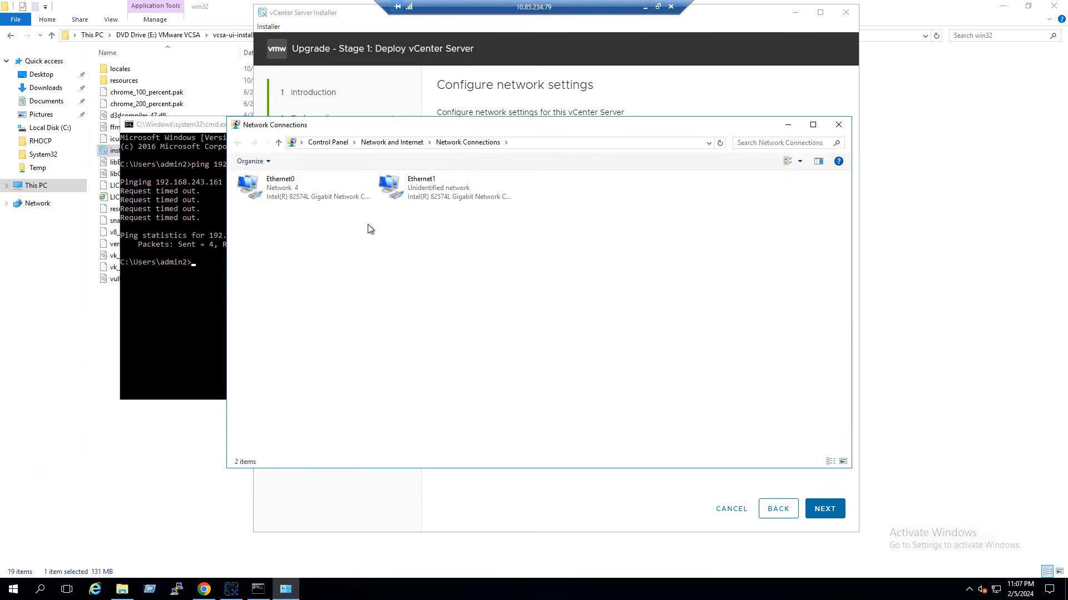
pyautogui.rightClick(408, 188)
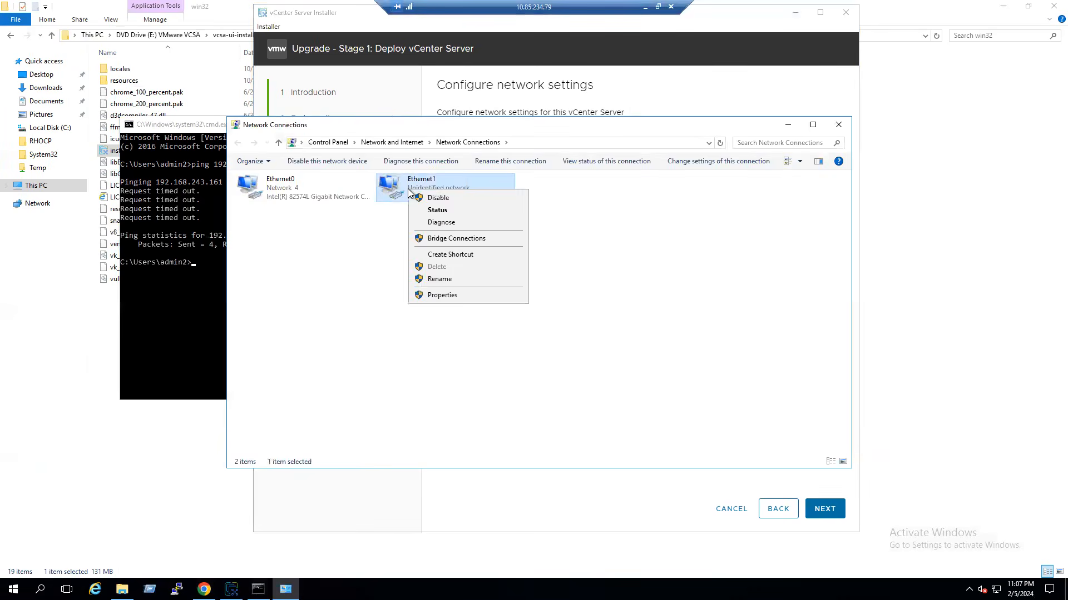
pyautogui.click(432, 212)
pyautogui.click(485, 288)
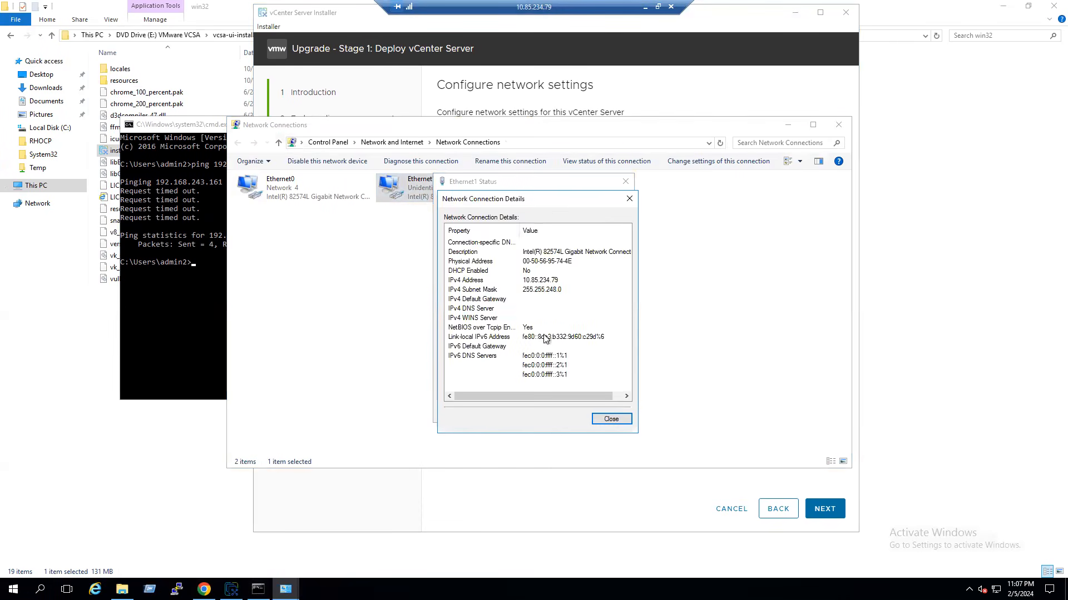
pyautogui.click(612, 418)
pyautogui.click(610, 412)
pyautogui.rightClick(271, 190)
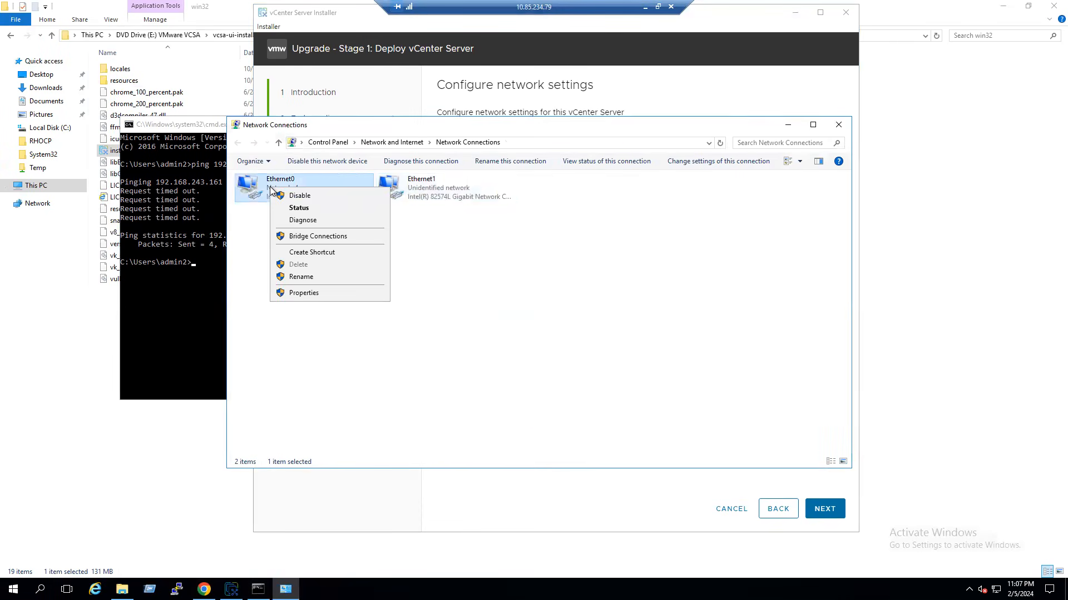
pyautogui.click(285, 203)
pyautogui.click(483, 290)
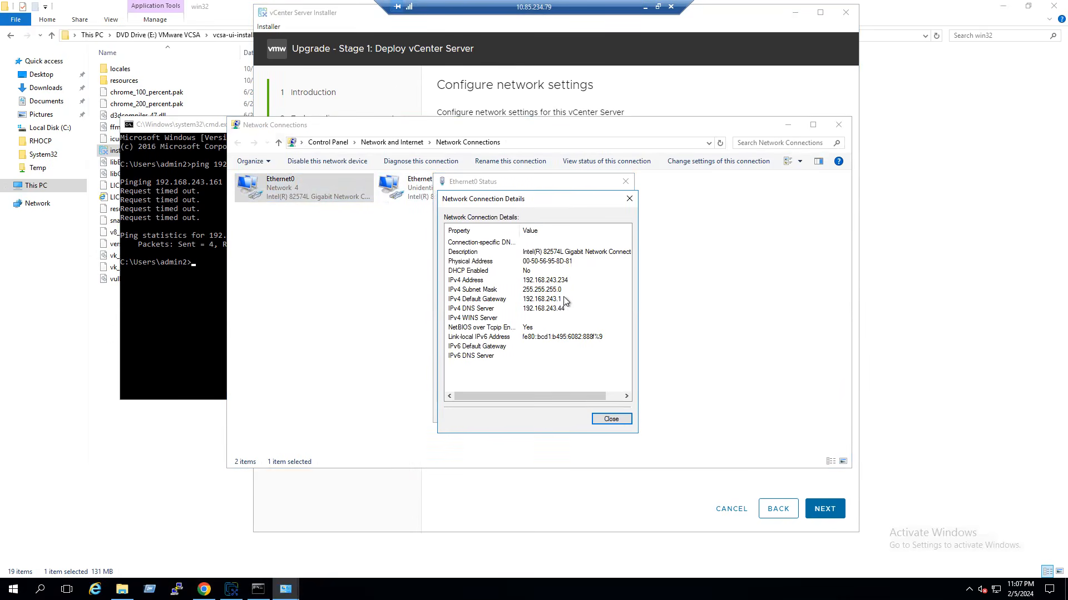
pyautogui.click(617, 418)
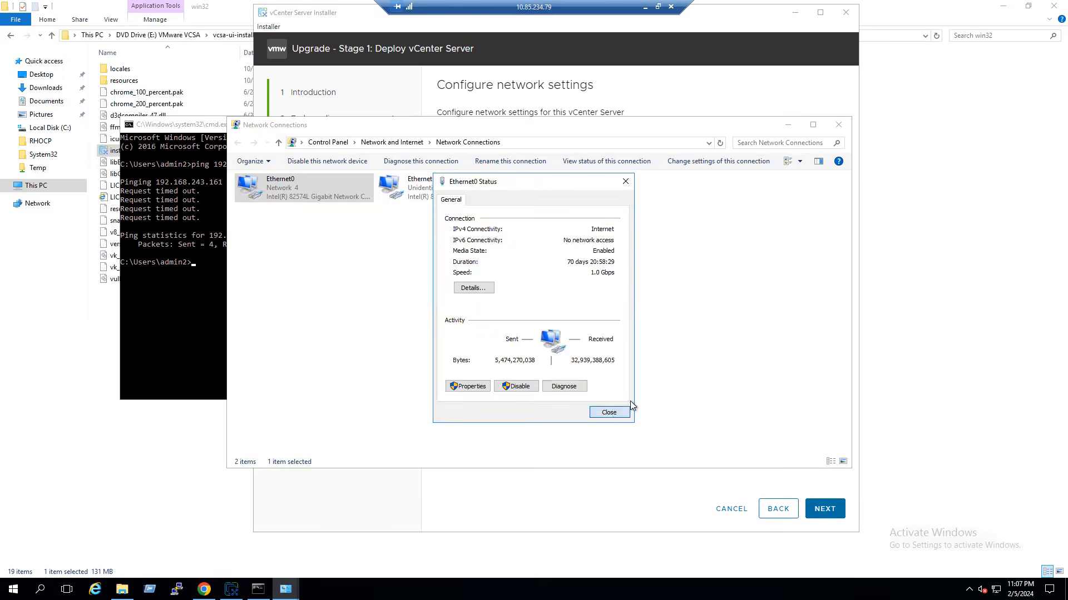
pyautogui.click(612, 409)
pyautogui.click(838, 124)
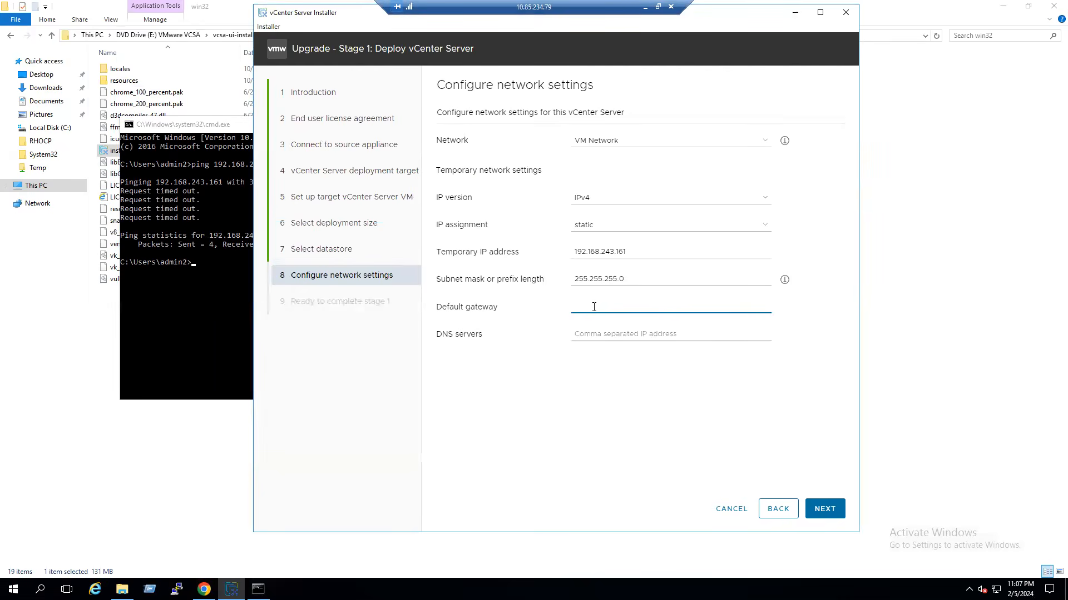
# - Enter gateway 192.168.243.1 and DNS 192.168.243.44, review the Stage 1 summary, and start deployment
pyautogui.write('192')
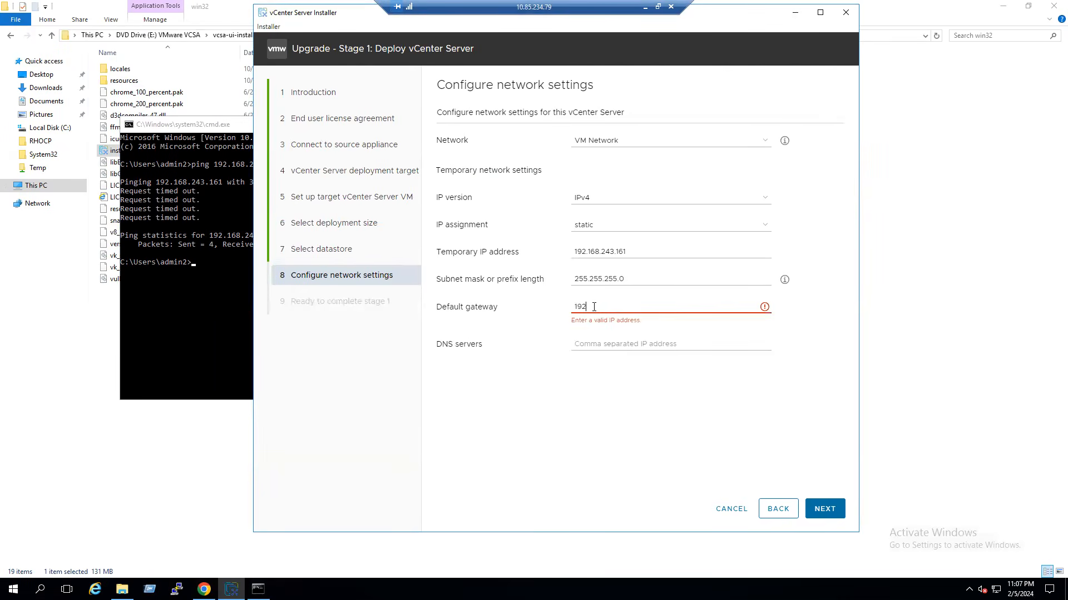
pyautogui.write('.168.243.1')
pyautogui.press('Tab')
pyautogui.write('192')
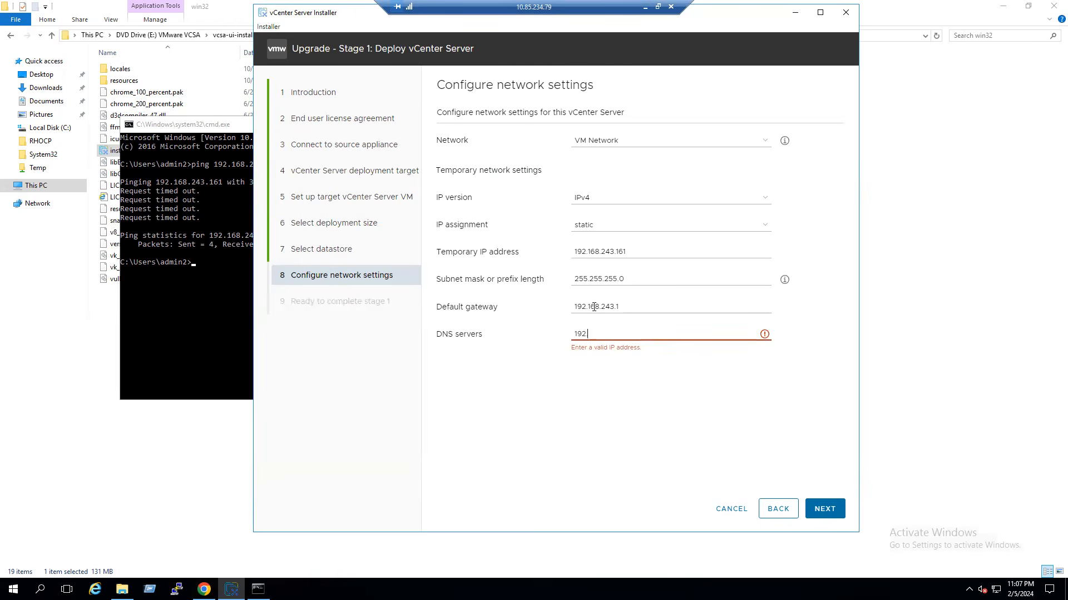
pyautogui.write('.168.243.44')
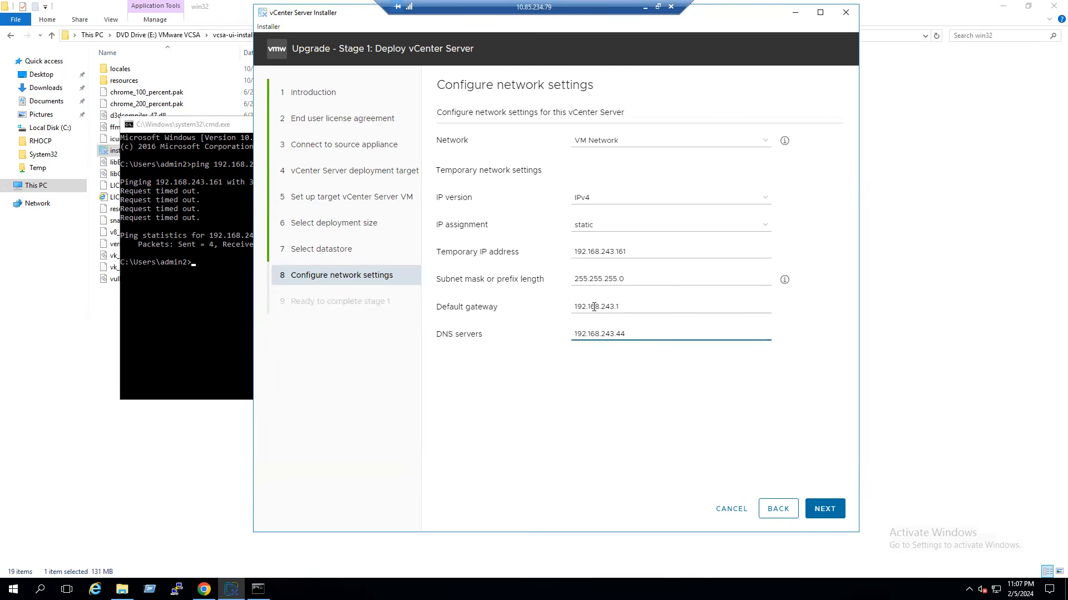
pyautogui.click(824, 510)
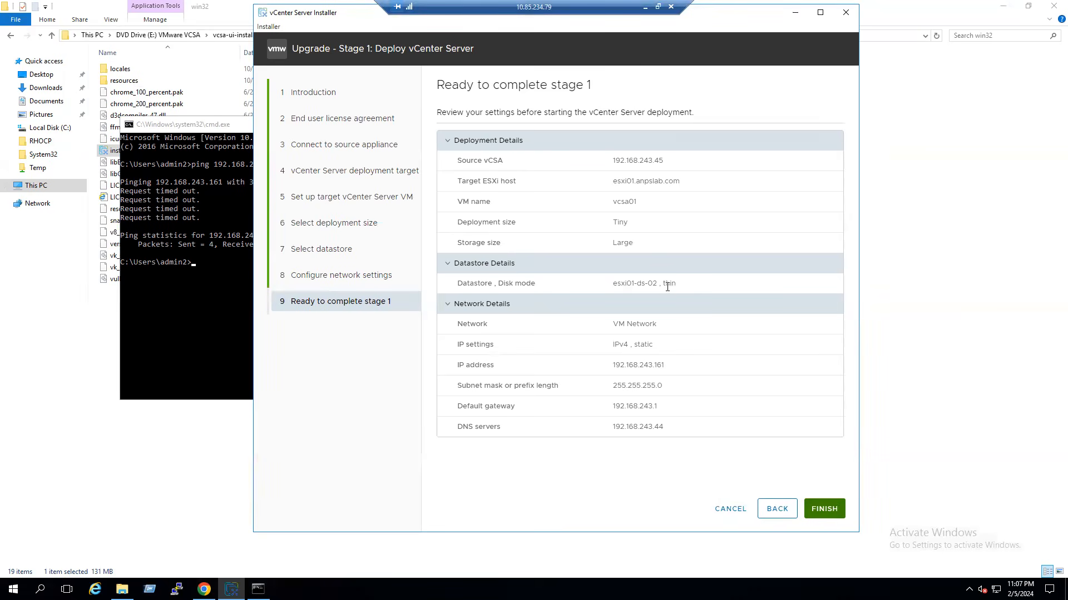
pyautogui.click(824, 510)
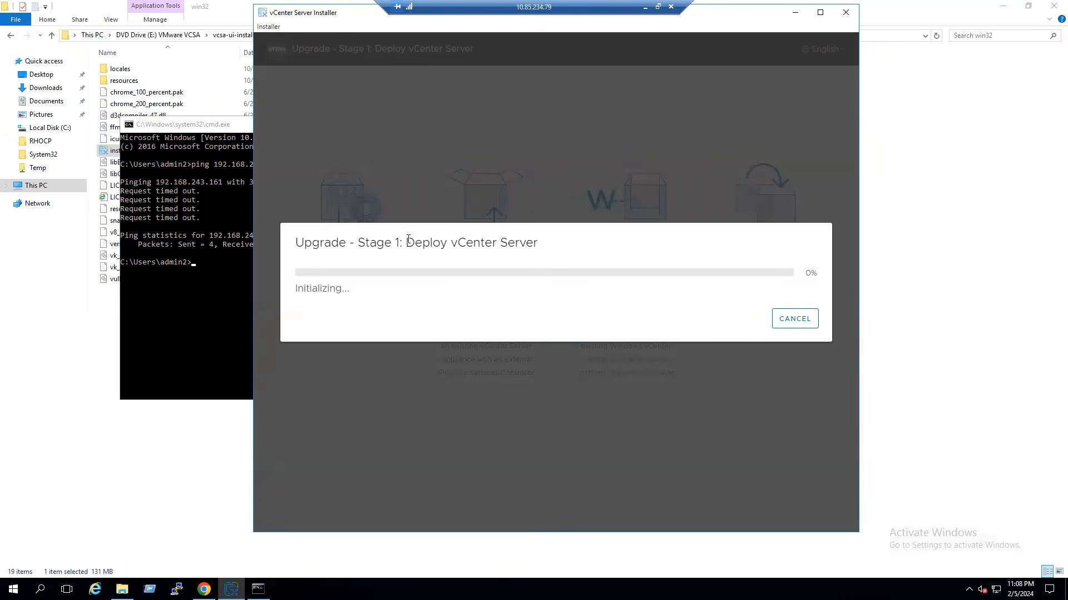
# - Wait until Stage 1 reports the vCenter Server deployed, manageable at 192.168.243.161:5480
pyautogui.moveTo(409, 244); pyautogui.dragTo(530, 244)
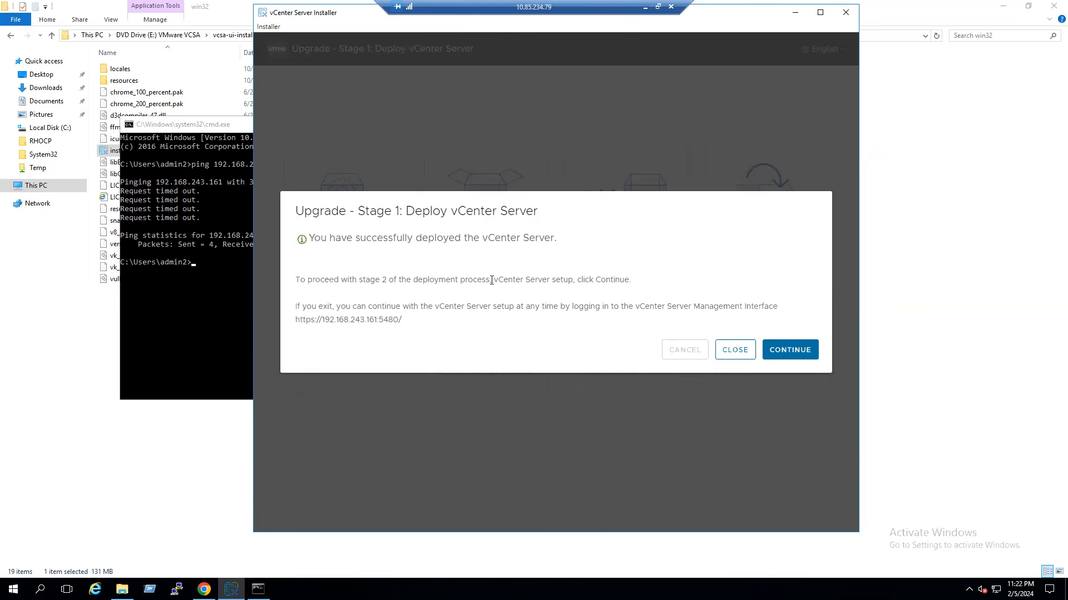
# - Continue into Stage 2 and proceed past the Introduction to connect to source vCenter 192.168.243.45
pyautogui.click(793, 358)
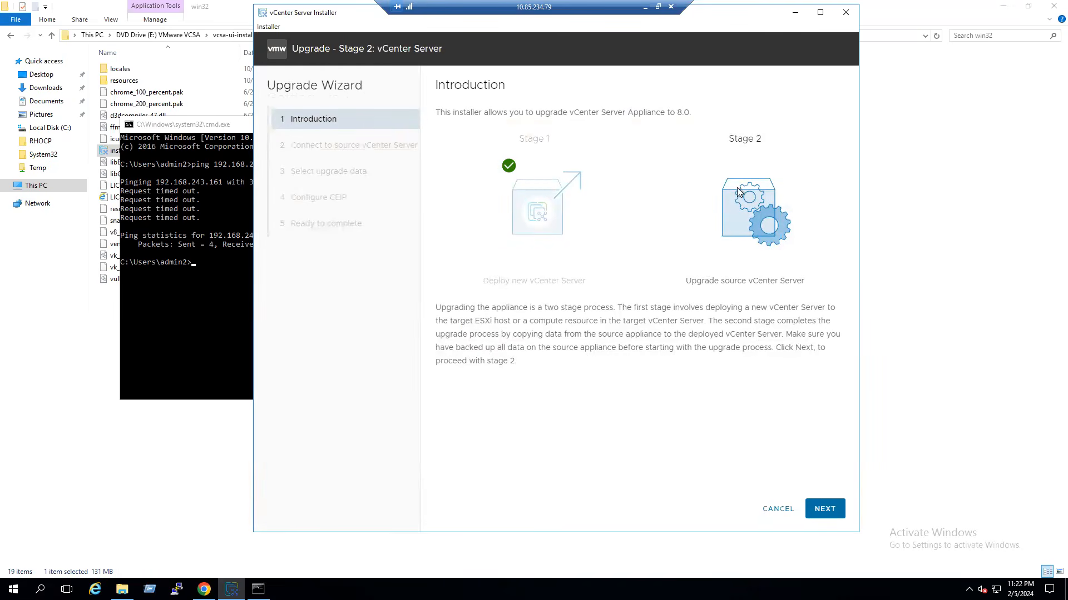
pyautogui.moveTo(691, 281); pyautogui.dragTo(809, 284)
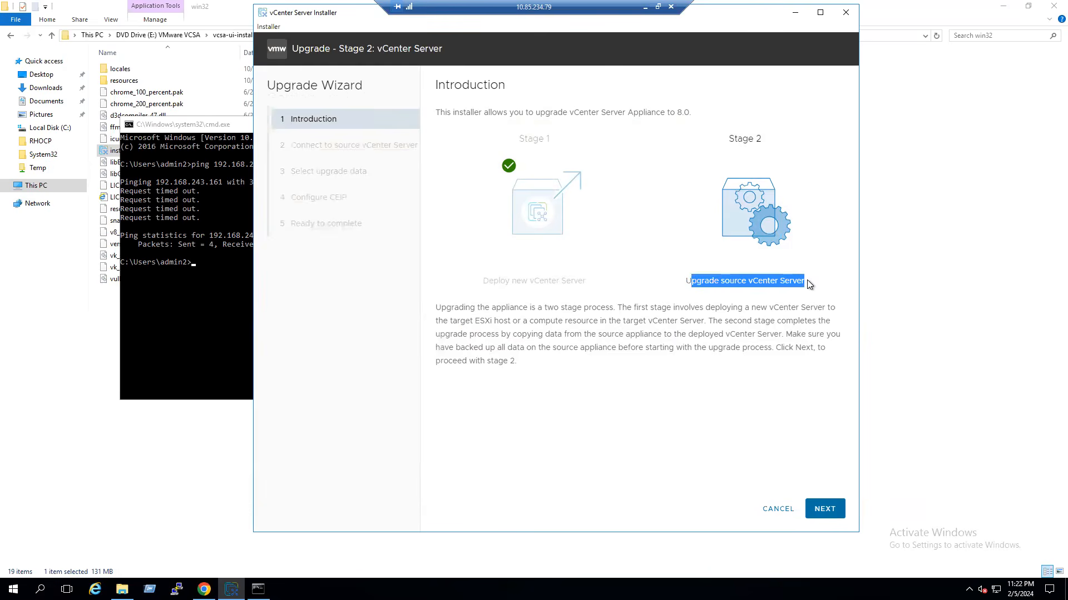
pyautogui.click(825, 510)
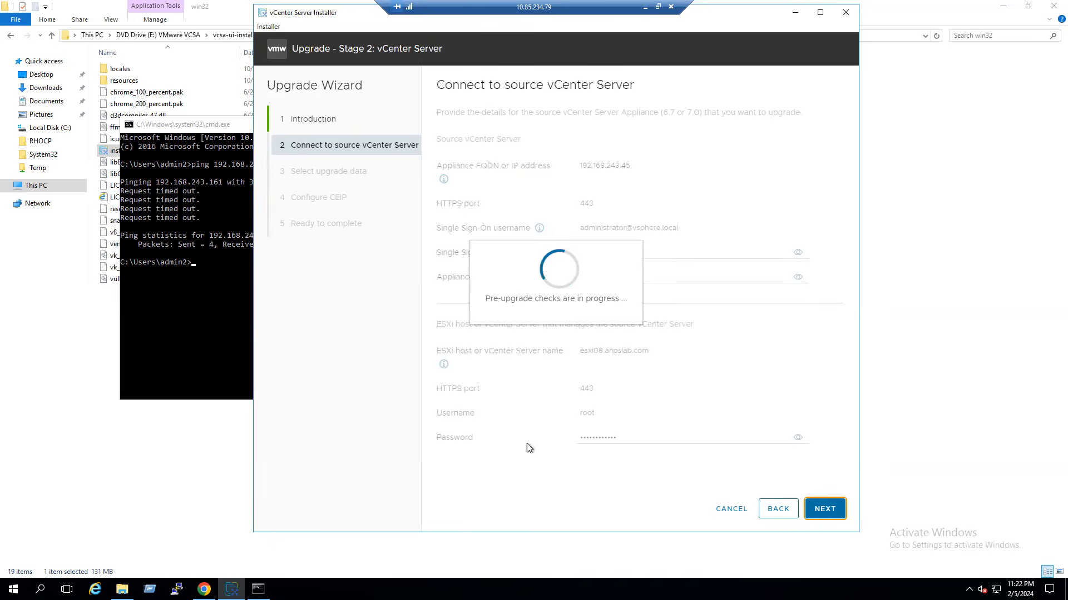
# - Check the ping to 192.168.243.161 timed out four times, then minimize the console
pyautogui.click(178, 308)
pyautogui.click(281, 164)
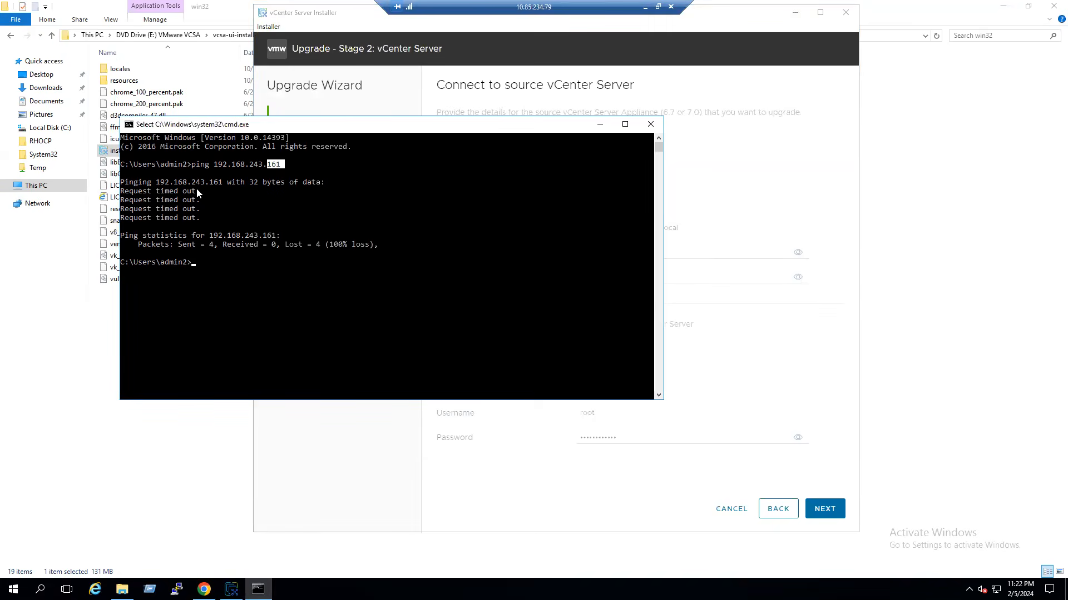
pyautogui.moveTo(196, 189); pyautogui.dragTo(201, 225)
pyautogui.click(260, 253)
pyautogui.click(273, 164)
pyautogui.moveTo(266, 167); pyautogui.dragTo(221, 168)
pyautogui.click(600, 124)
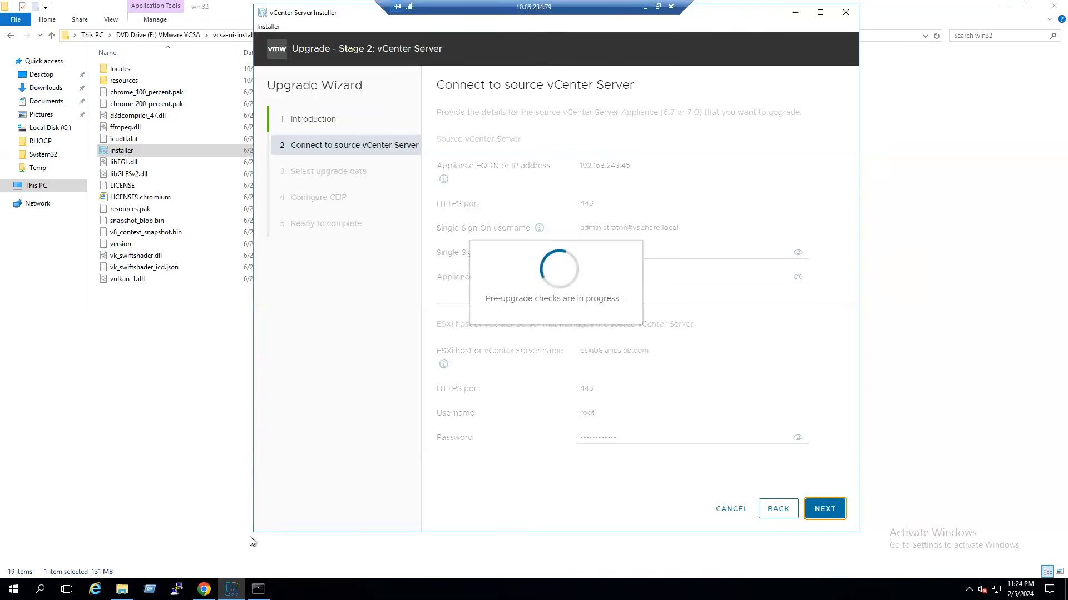
# - Expand and collapse Cluster-01 and Mgmt-VMs in vSphere Client to locate vcenter01, then return to the installer
pyautogui.click(204, 589)
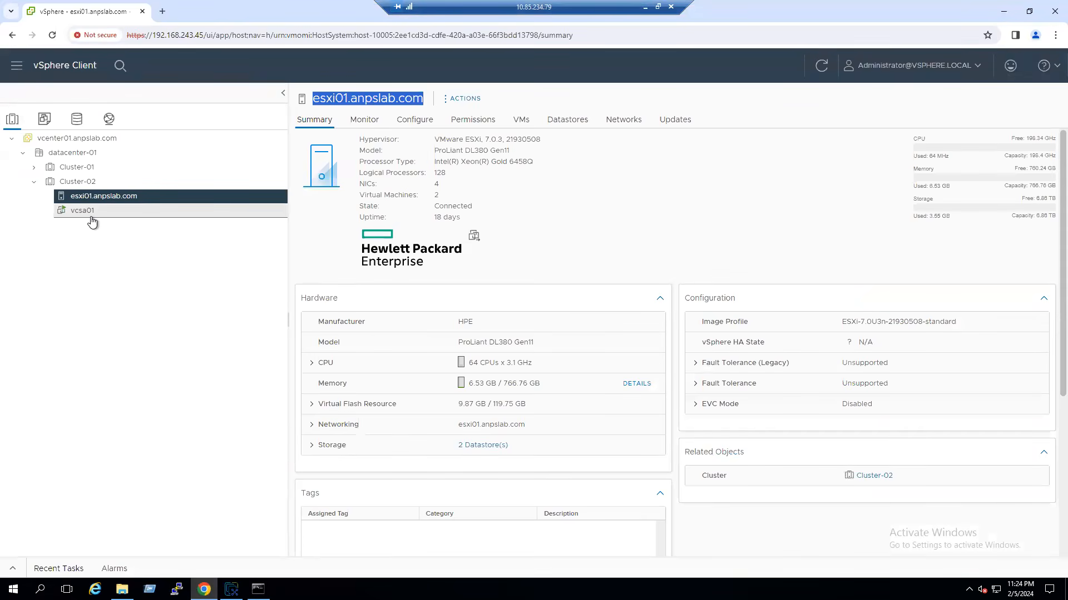
pyautogui.click(34, 167)
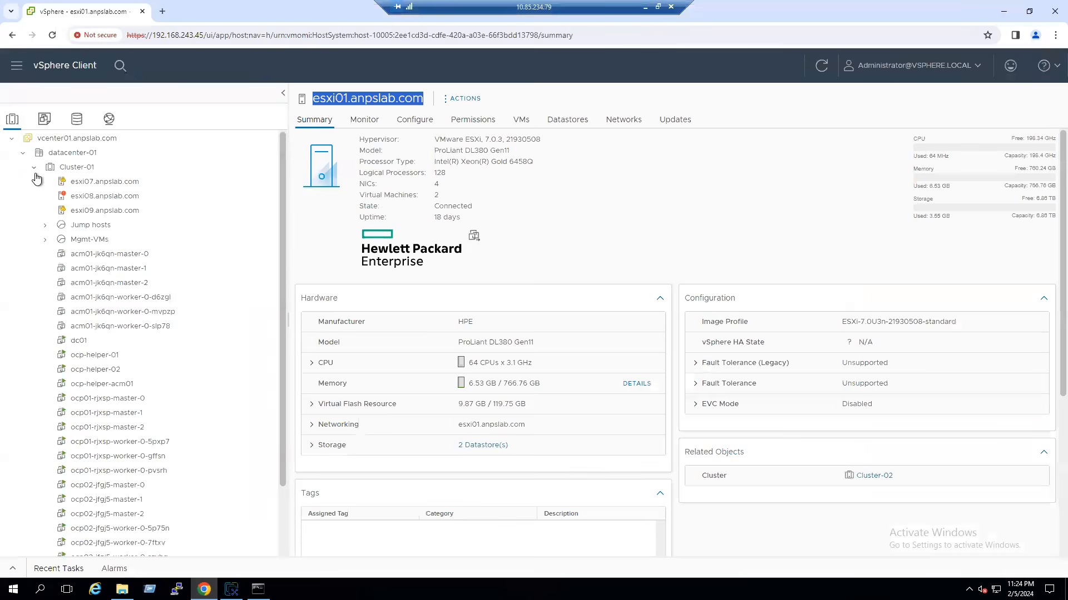
pyautogui.click(45, 239)
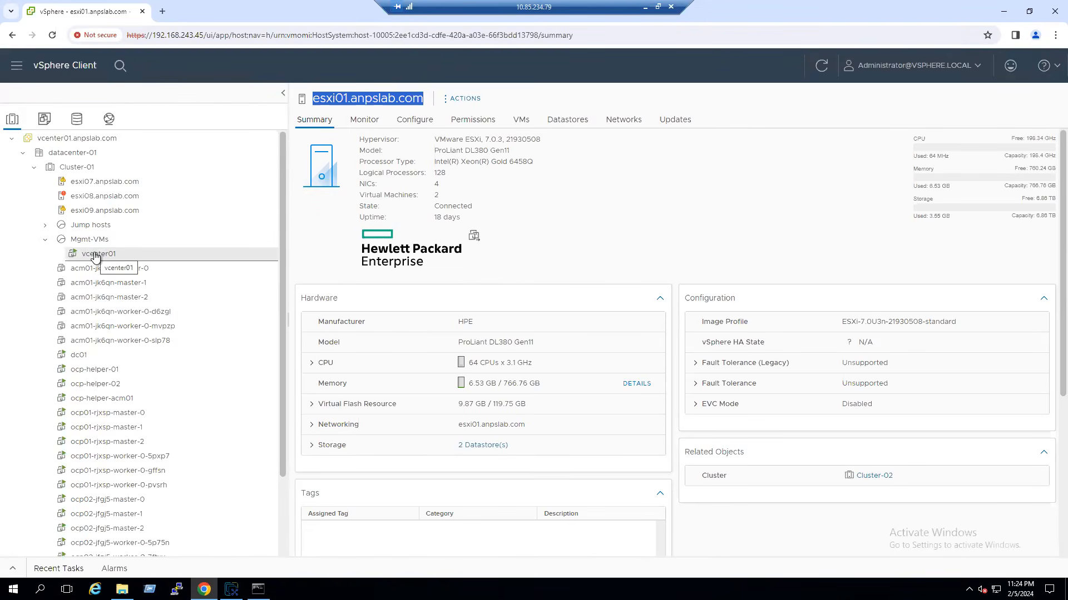
pyautogui.click(45, 239)
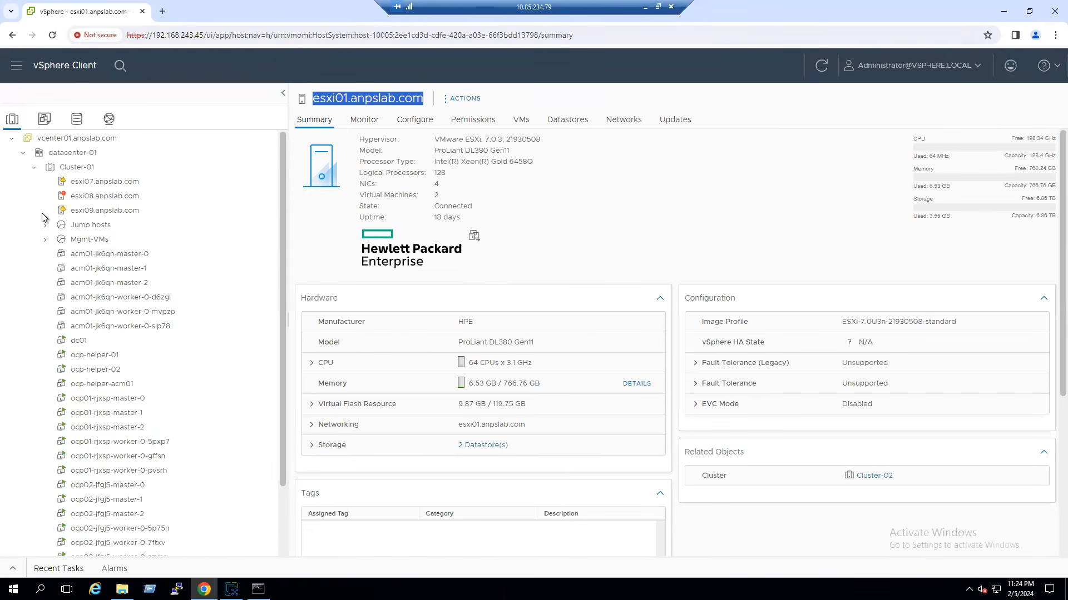
pyautogui.click(34, 168)
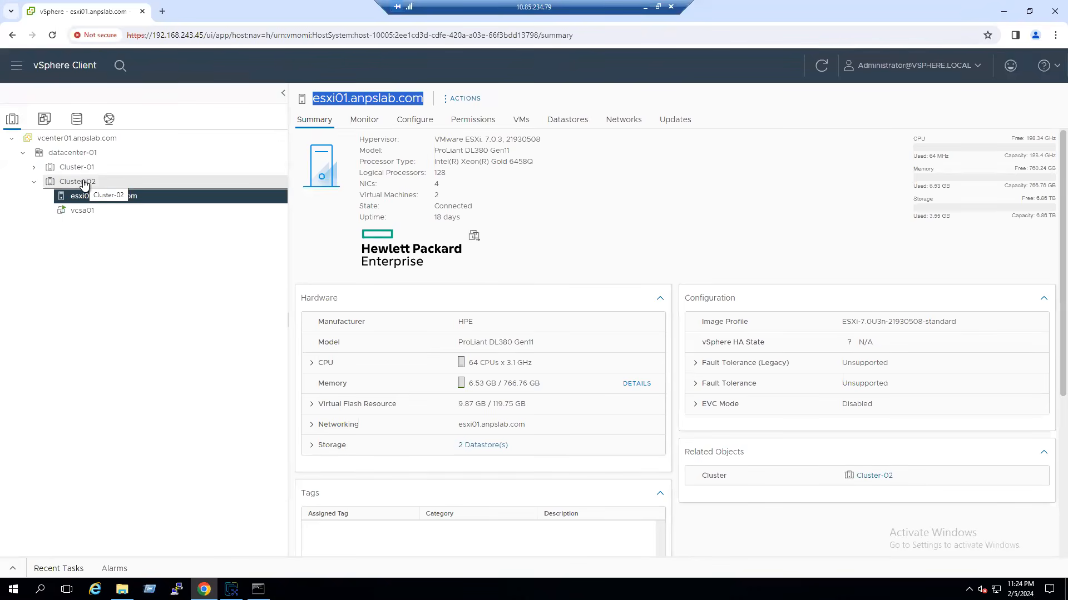
pyautogui.click(1003, 11)
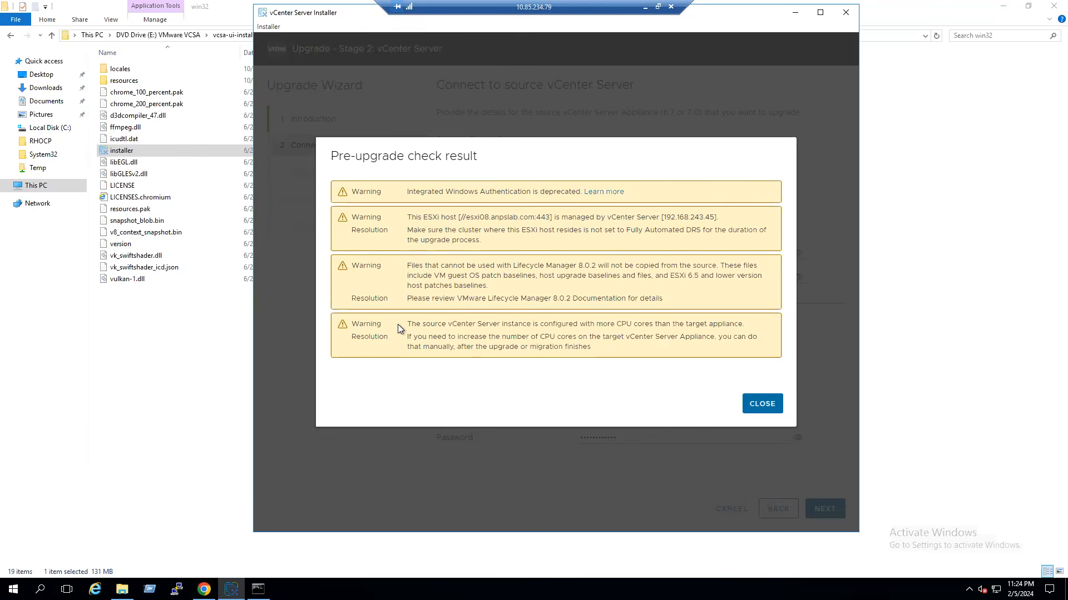
# - Close the pre-upgrade check results showing four warnings
pyautogui.click(761, 404)
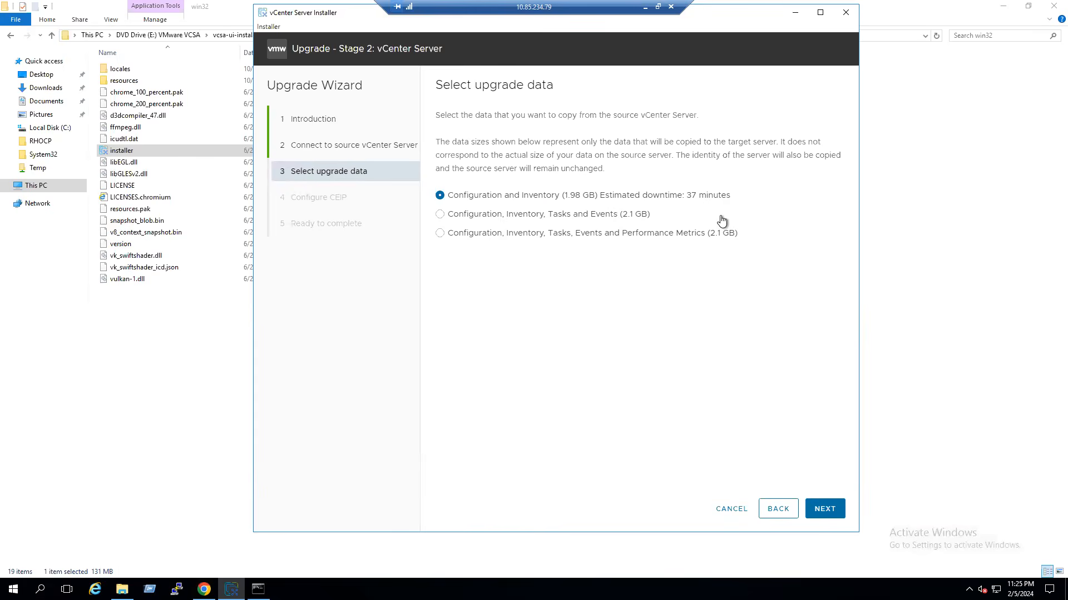
# - Keep the Configuration and Inventory data option, leave CEIP unjoined, and tick the source backup confirmation on Ready to complete
pyautogui.click(827, 508)
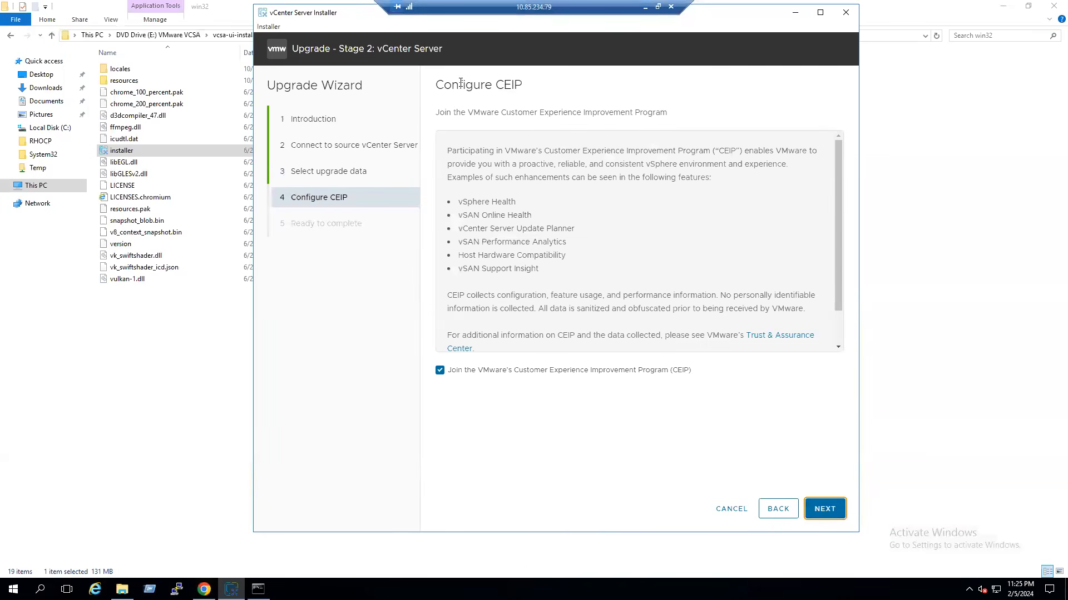
pyautogui.click(439, 372)
pyautogui.click(823, 508)
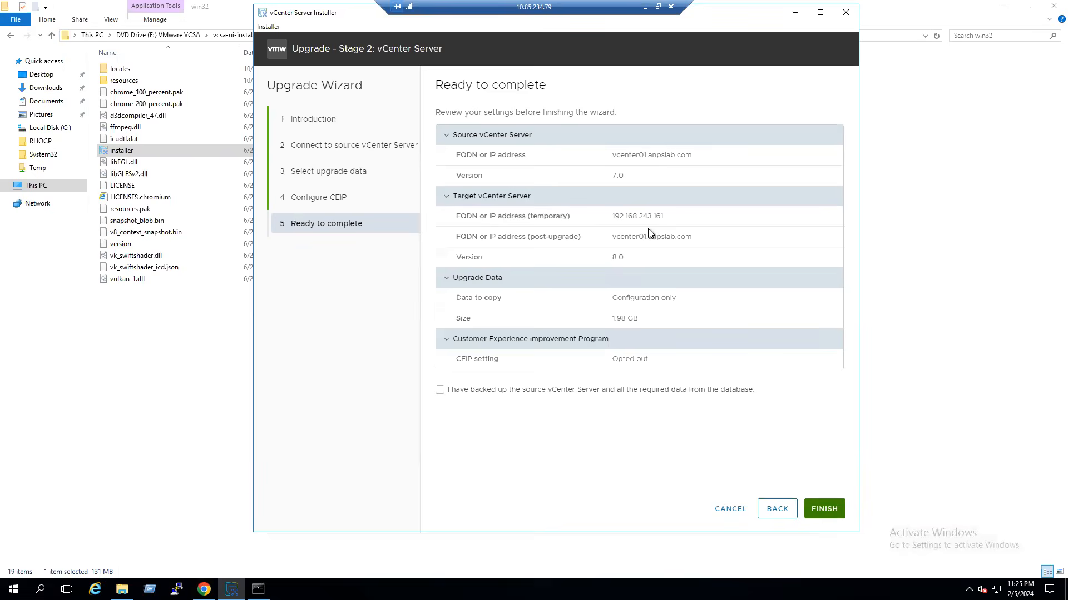
pyautogui.moveTo(672, 221); pyautogui.dragTo(656, 217)
pyautogui.click(497, 398)
# - Finish the Stage 2 wizard and accept the warning that the source vCenter Server will shut down
pyautogui.click(824, 509)
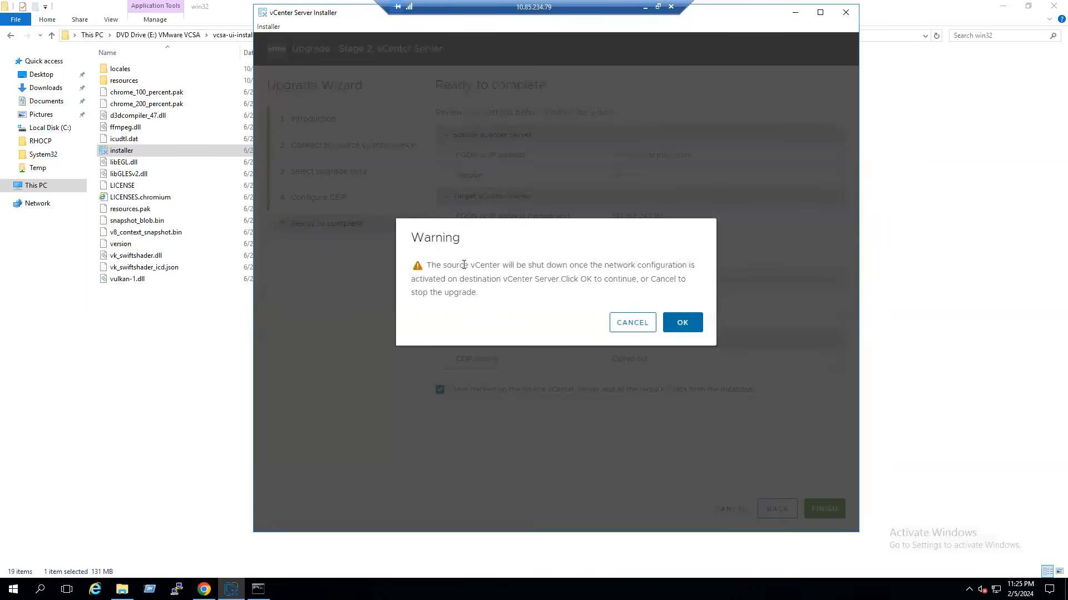
pyautogui.moveTo(447, 265); pyautogui.dragTo(651, 267)
pyautogui.moveTo(461, 279); pyautogui.dragTo(544, 279)
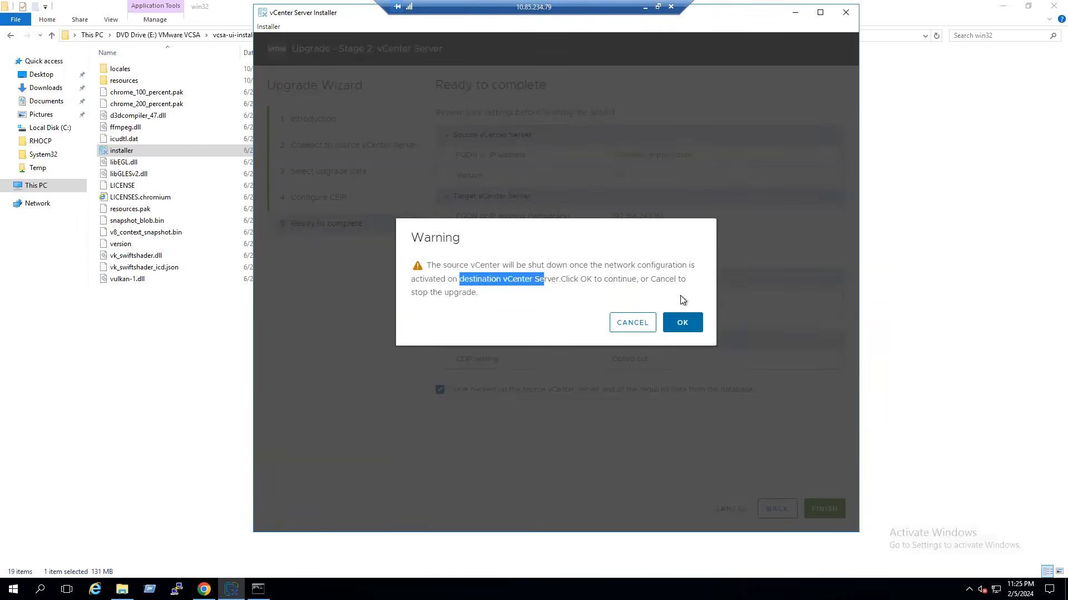
pyautogui.click(689, 331)
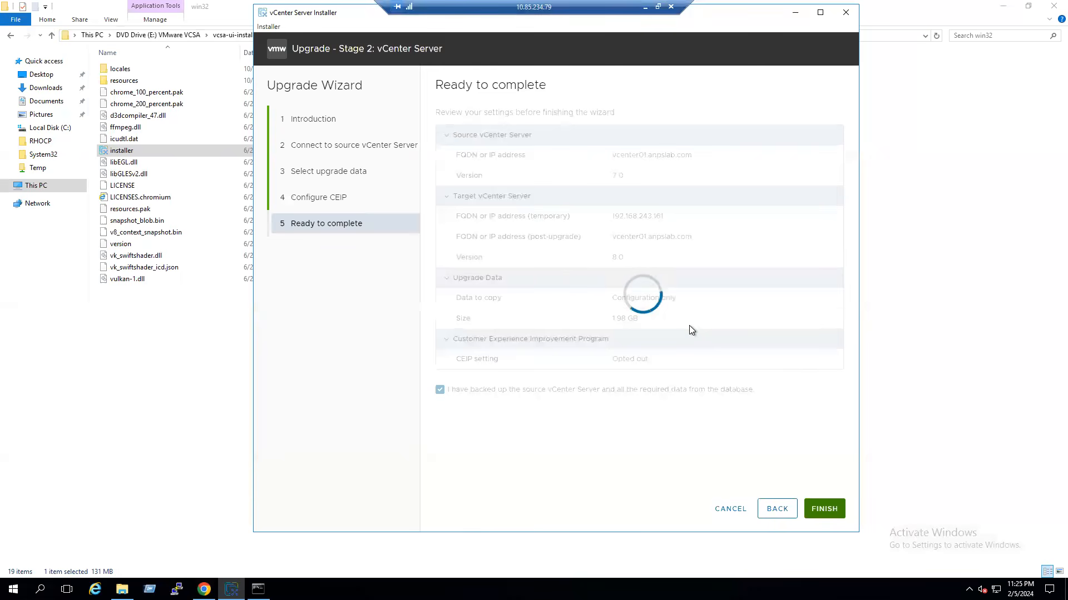